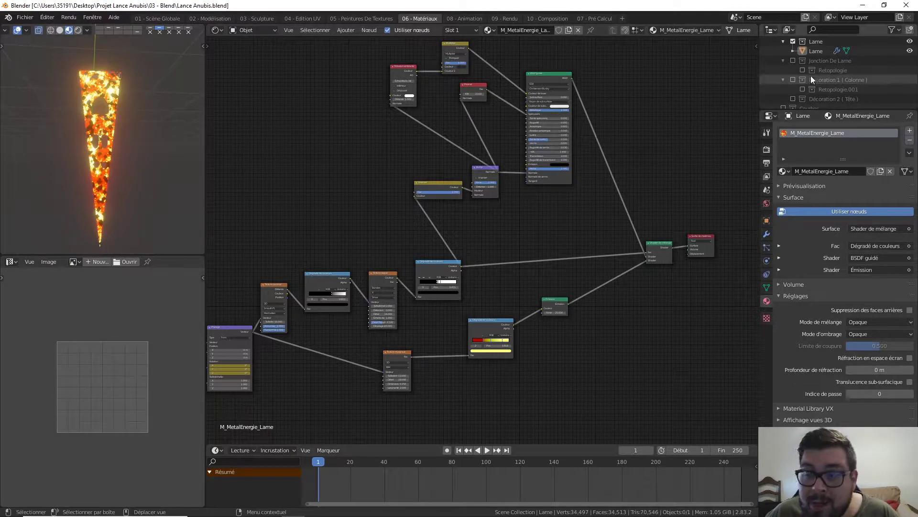
# Exclude the Lame collection from the view layer and collapse the Jonction De Lame collection.
pyautogui.scroll(2, 808, 77)
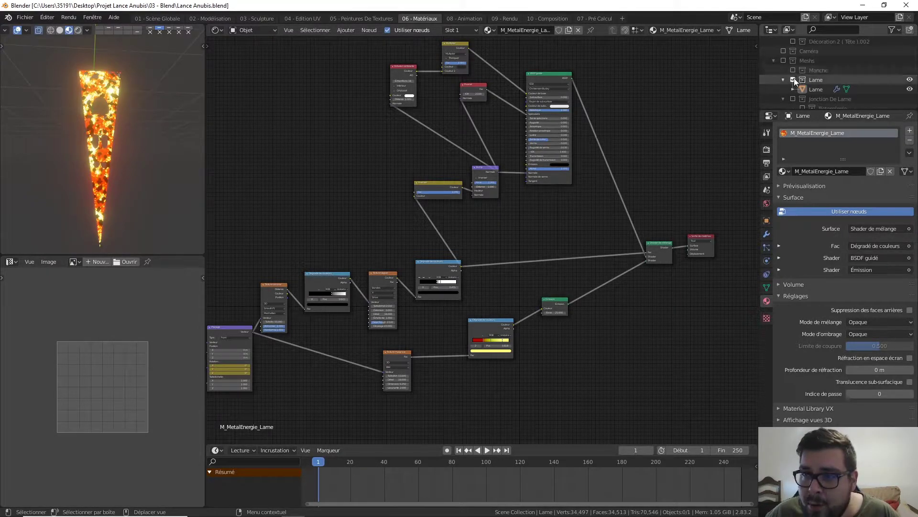
pyautogui.click(793, 79)
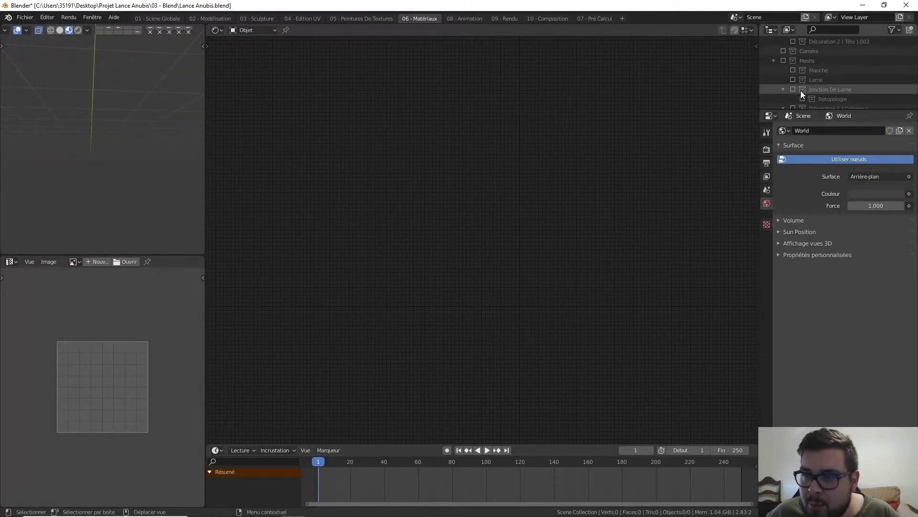
pyautogui.click(783, 89)
pyautogui.scroll(-2, 828, 92)
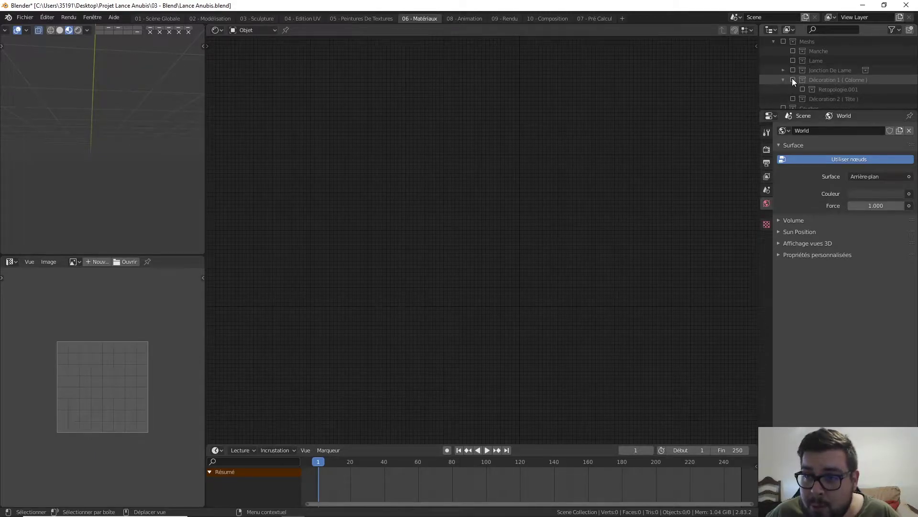
# Enable the Décoration 1 (Colonne) and Retopologie.001 collections, leaving only the Retopo_Colonne_UVOK mesh selected and shown.
pyautogui.click(793, 79)
pyautogui.click(824, 97)
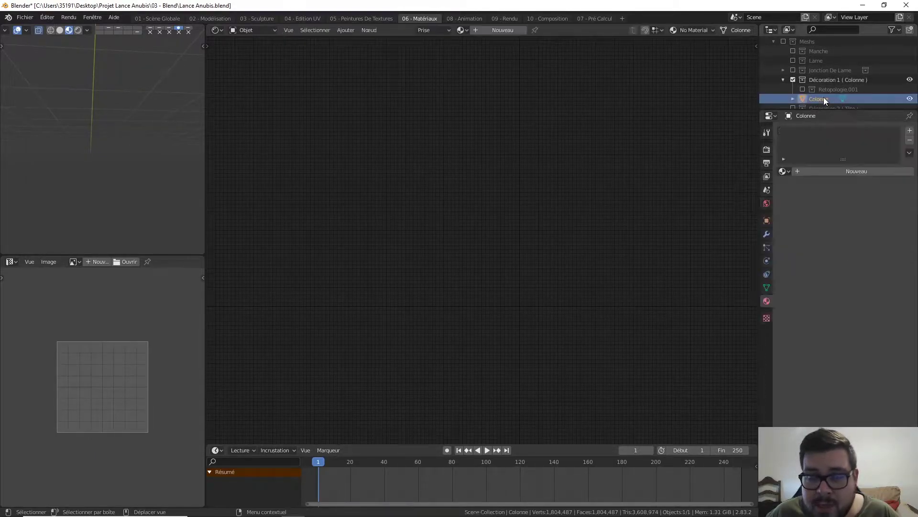
pyautogui.scroll(-2, 805, 95)
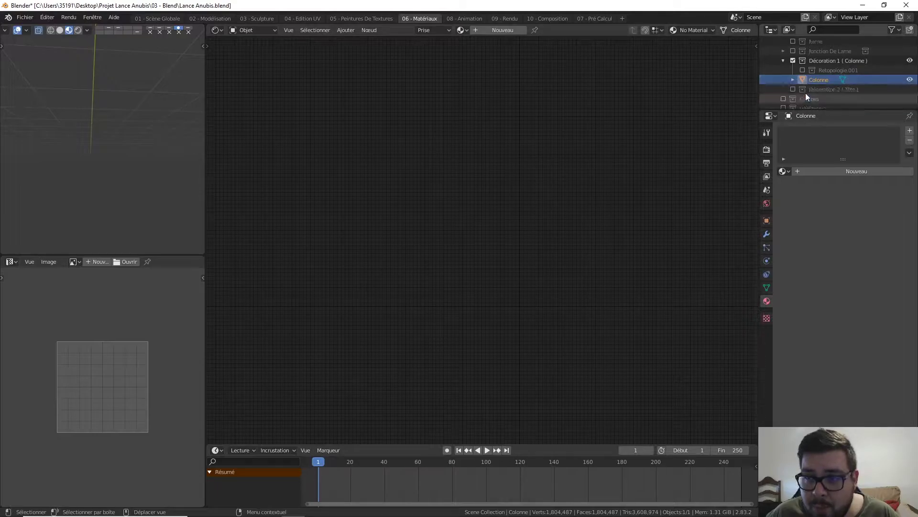
pyautogui.click(803, 70)
pyautogui.click(840, 80)
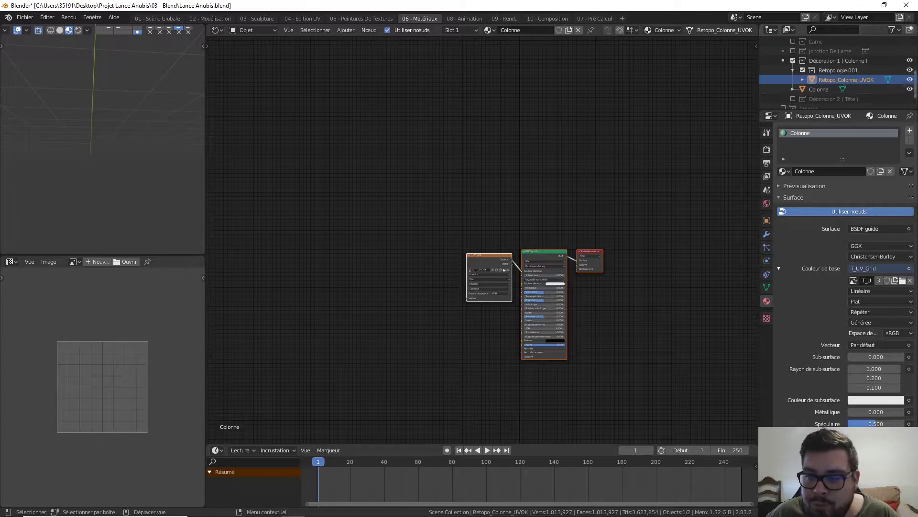
pyautogui.click(910, 89)
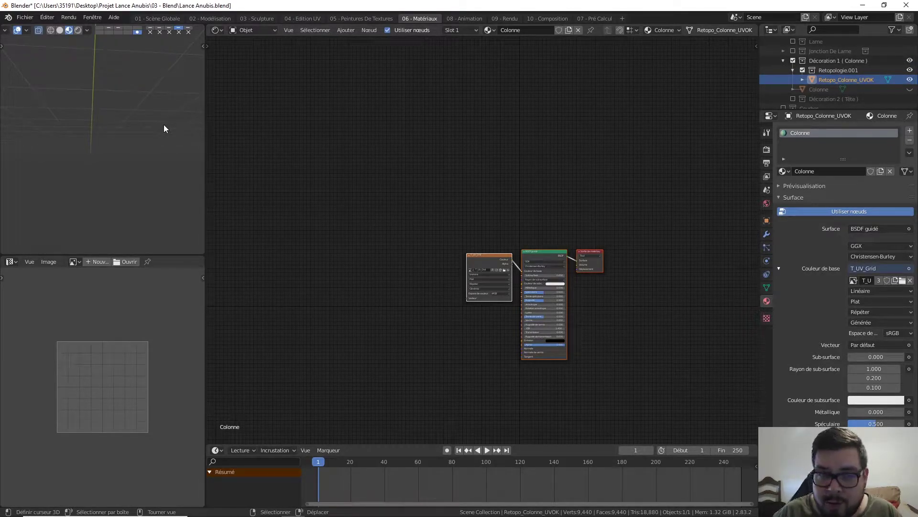
pyautogui.moveTo(164, 127); pyautogui.dragTo(93, 122, button='middle')
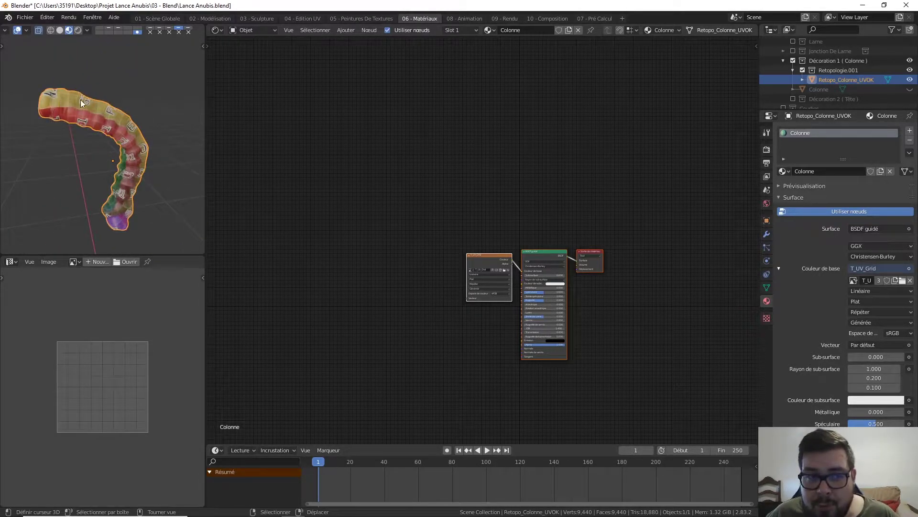
# Delete the T_UV_Grid image texture node and move the BSDF guidé node up and away from the material output.
pyautogui.click(490, 255)
pyautogui.press('Delete')
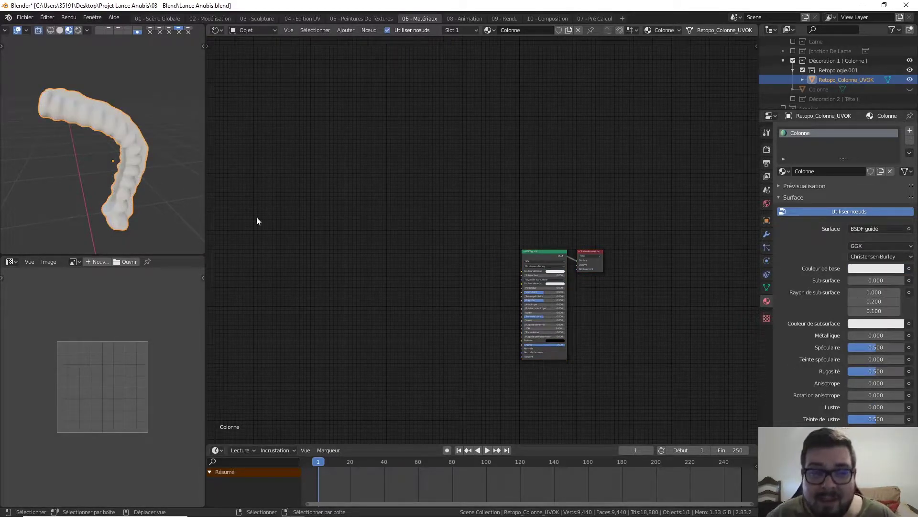
pyautogui.moveTo(508, 238); pyautogui.dragTo(495, 253, button='middle')
pyautogui.scroll(2, 504, 267)
pyautogui.moveTo(126, 140); pyautogui.dragTo(80, 124, button='middle')
pyautogui.moveTo(150, 132); pyautogui.dragTo(130, 103, button='middle')
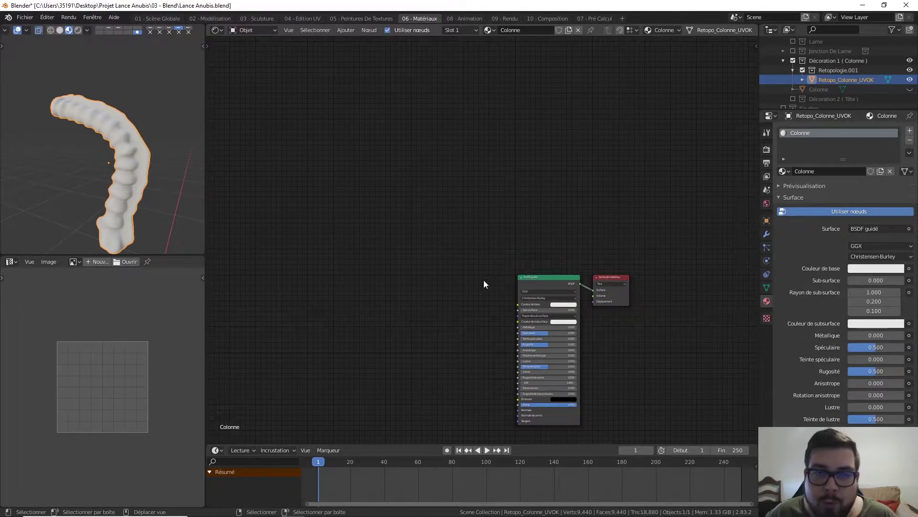
pyautogui.moveTo(544, 276); pyautogui.dragTo(505, 199)
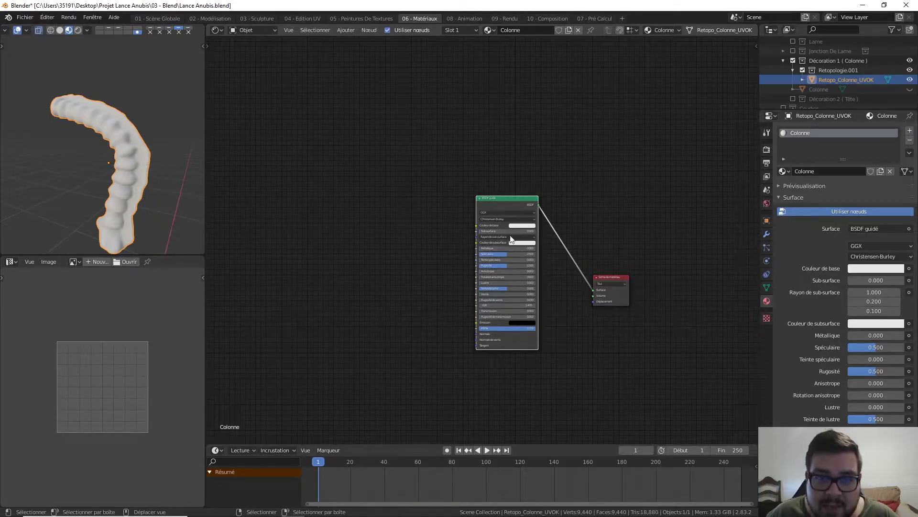
pyautogui.moveTo(457, 151); pyautogui.dragTo(515, 174, button='middle')
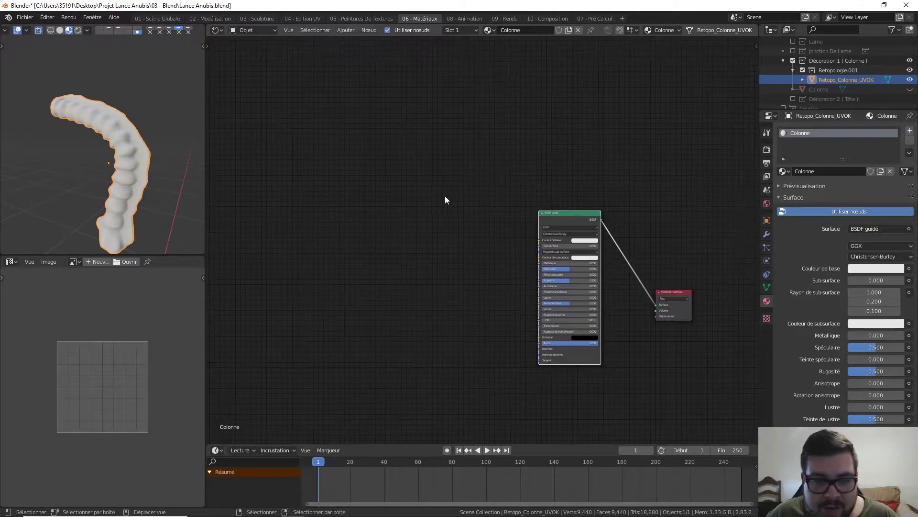
pyautogui.moveTo(199, 152); pyautogui.dragTo(134, 157, button='middle')
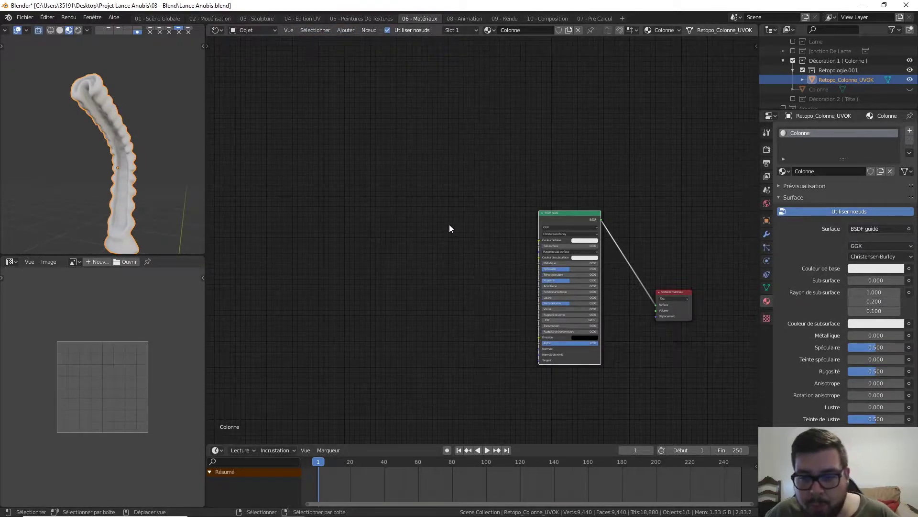
# Add a Texture musgrave node on the empty area before the BSDF guidé node.
pyautogui.hotkey('shift', 'a')
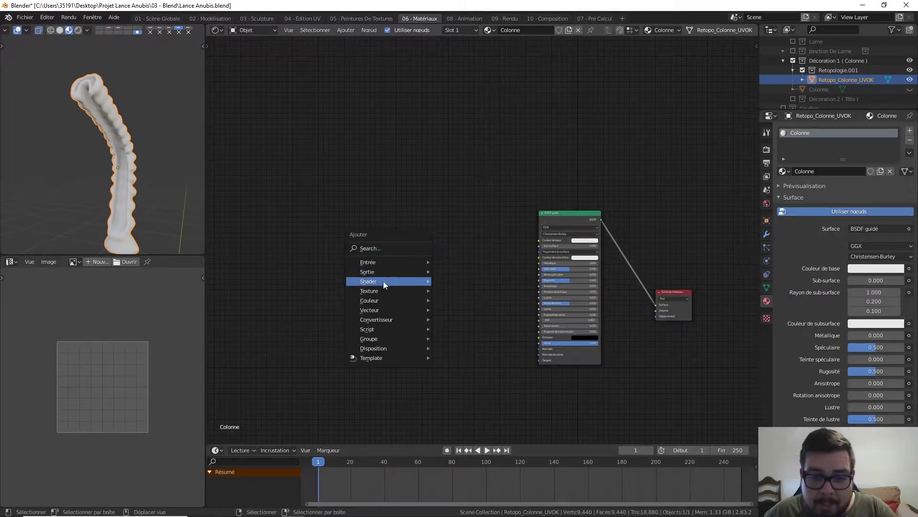
pyautogui.moveTo(388, 291)
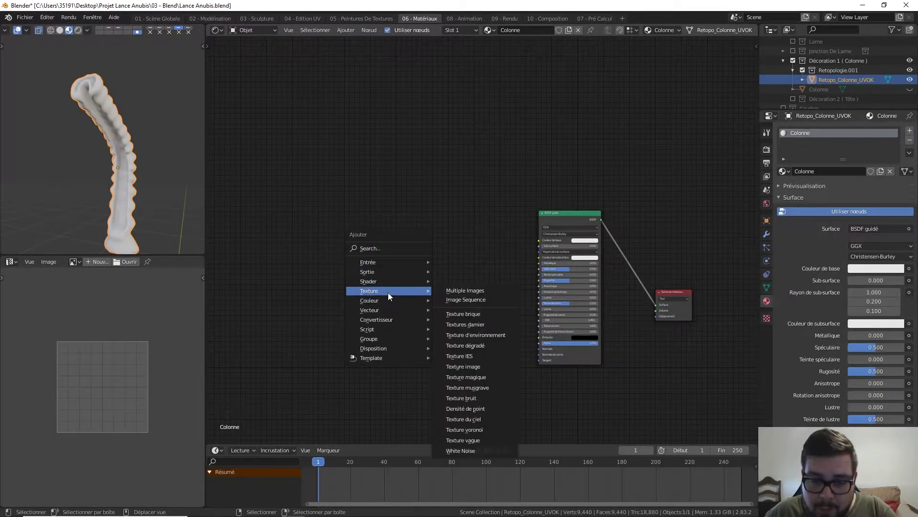
pyautogui.click(476, 387)
pyautogui.click(321, 208)
# Add a Dégradé de couleurs node between the Texture musgrave and BSDF guidé nodes.
pyautogui.hotkey('shift', 'a')
pyautogui.moveTo(417, 219)
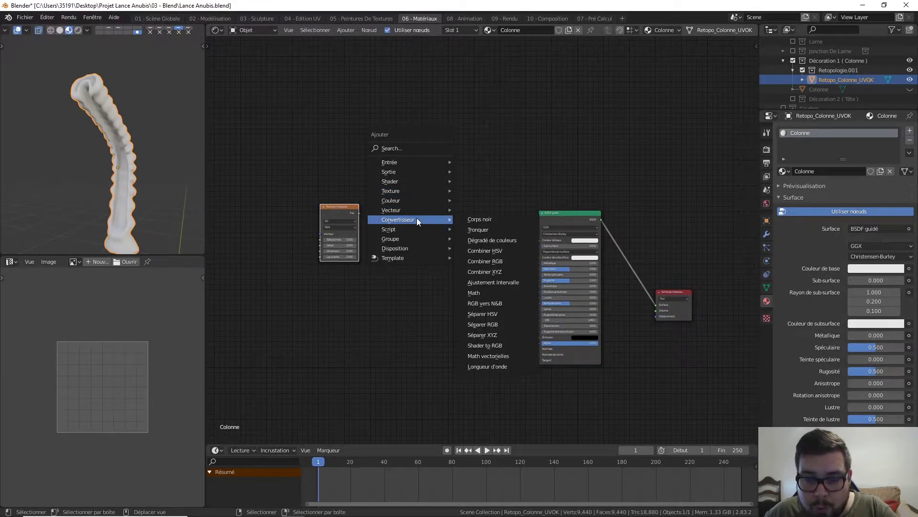
pyautogui.click(491, 240)
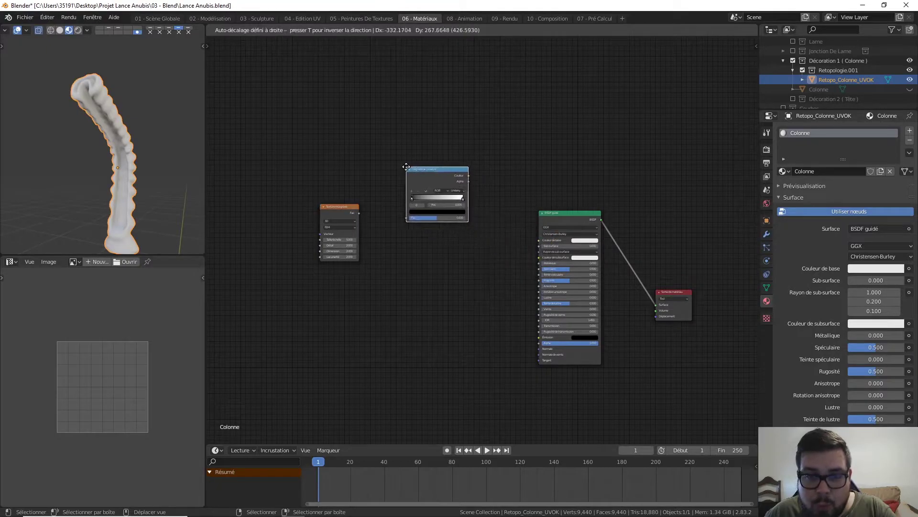
pyautogui.click(406, 167)
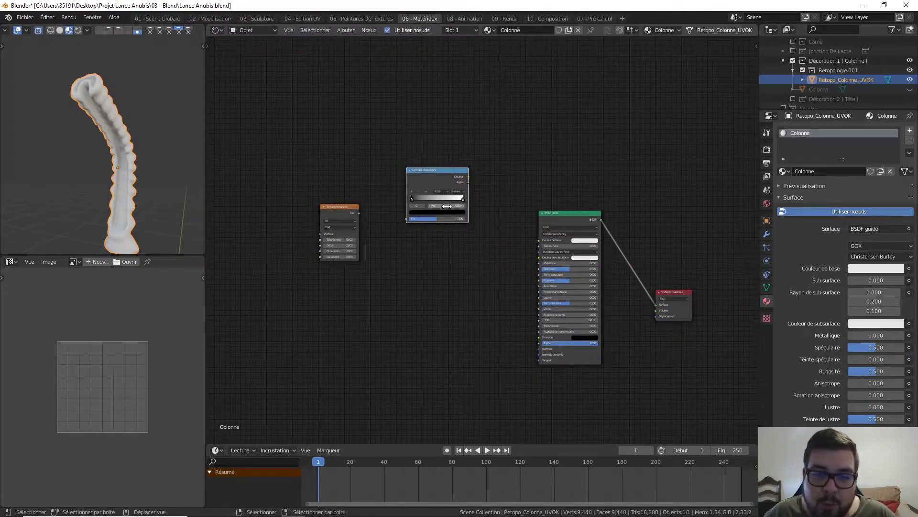
pyautogui.scroll(2, 447, 206)
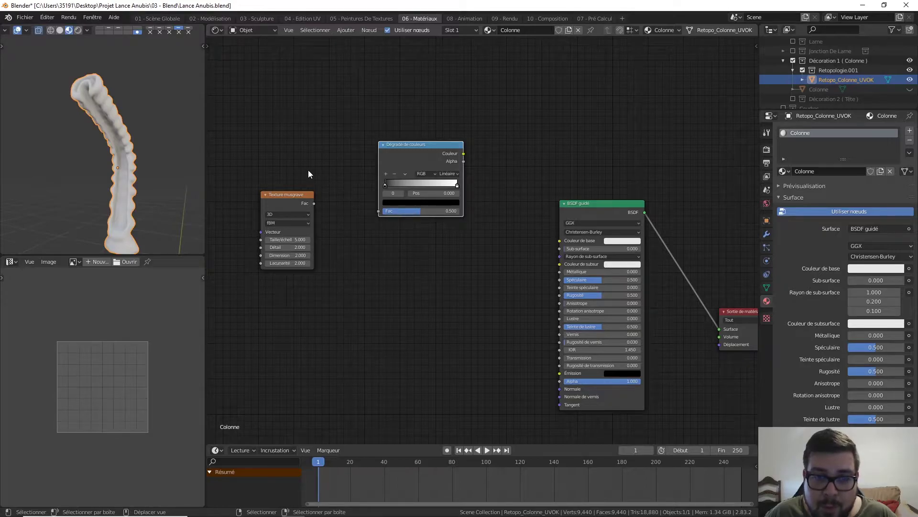
# Connect the Texture musgrave Fac output to the Dégradé de couleurs Fac input and preview the ramp through a Viewer node.
pyautogui.moveTo(412, 212)
pyautogui.mouseDown()
pyautogui.moveTo(375, 212)
pyautogui.moveTo(460, 211)
pyautogui.moveTo(419, 211)
pyautogui.mouseUp()
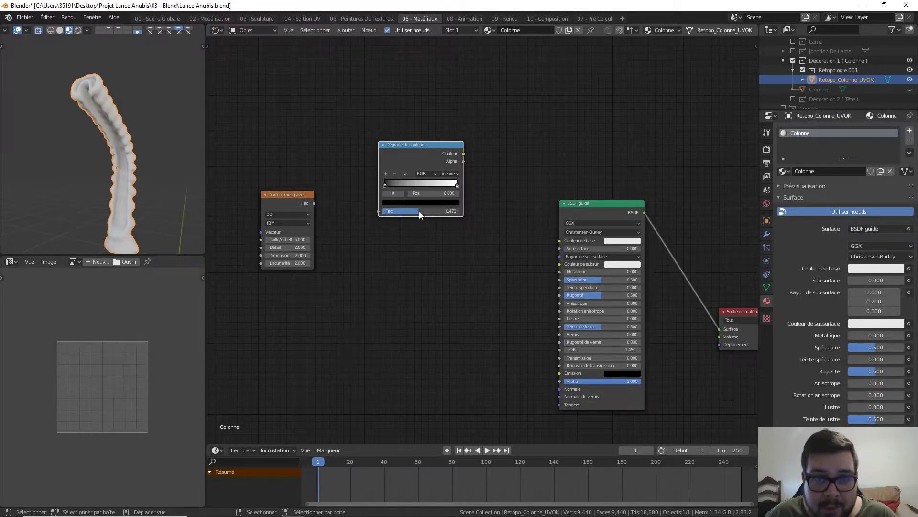
pyautogui.moveTo(314, 203); pyautogui.dragTo(373, 205)
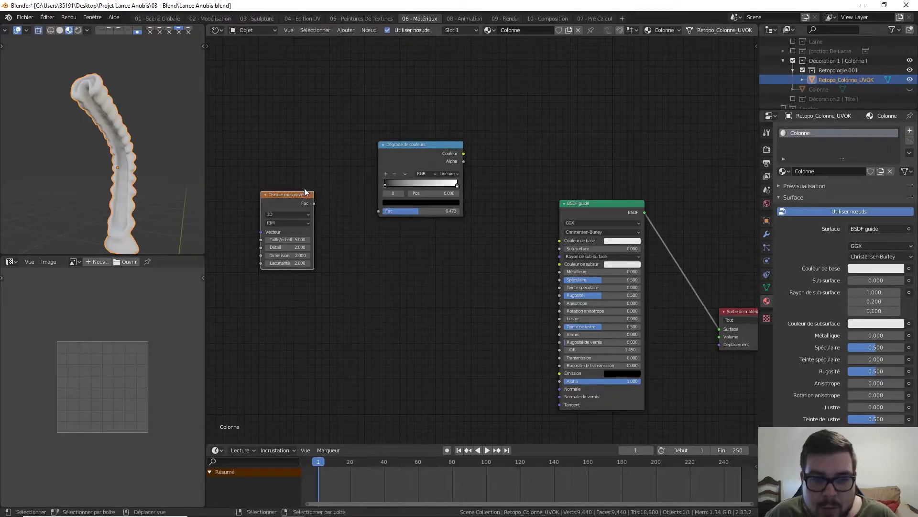
pyautogui.keyDown('ctrl'); pyautogui.keyDown('shift'); pyautogui.click(299, 194); pyautogui.keyUp('shift'); pyautogui.keyUp('ctrl')
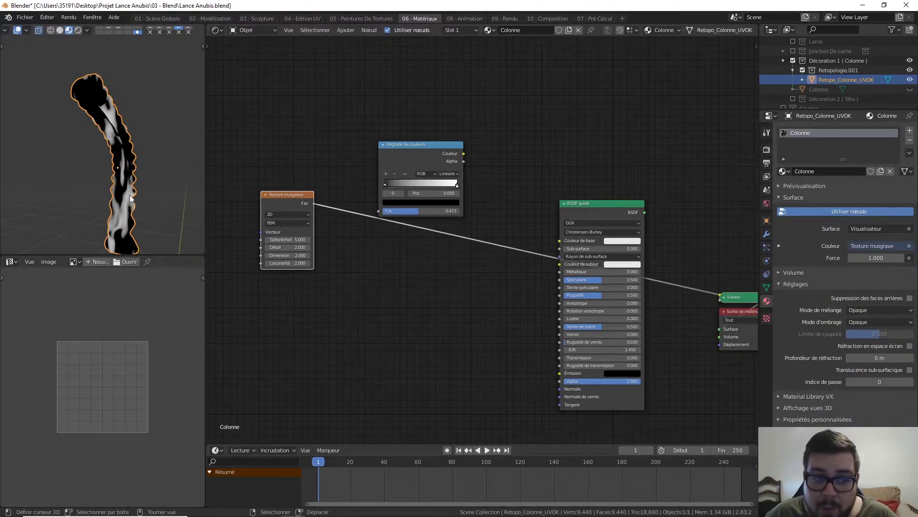
pyautogui.moveTo(315, 201); pyautogui.dragTo(379, 211)
pyautogui.keyDown('ctrl'); pyautogui.keyDown('shift'); pyautogui.click(384, 142); pyautogui.keyUp('shift'); pyautogui.keyUp('ctrl')
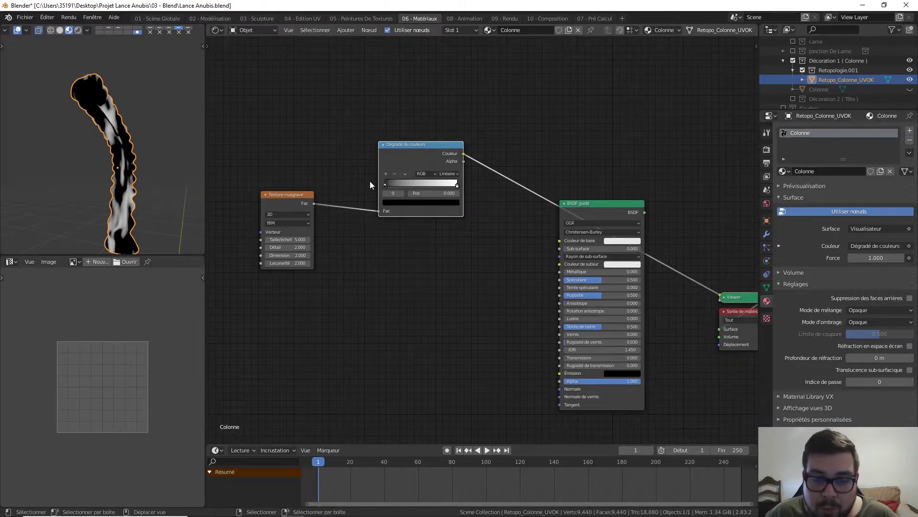
# Change the colour ramp's white end stop to a pale peach, about hue 0.061 and saturation 0.290.
pyautogui.scroll(2, 369, 189)
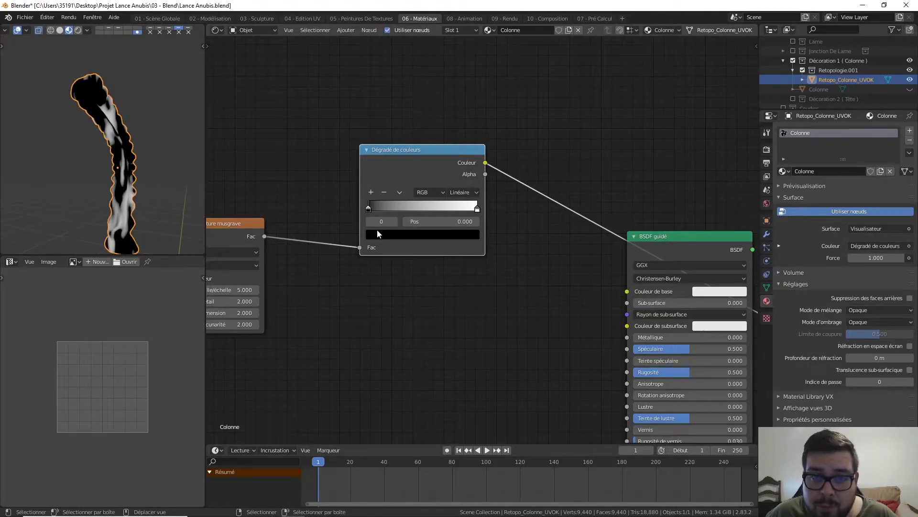
pyautogui.click(477, 207)
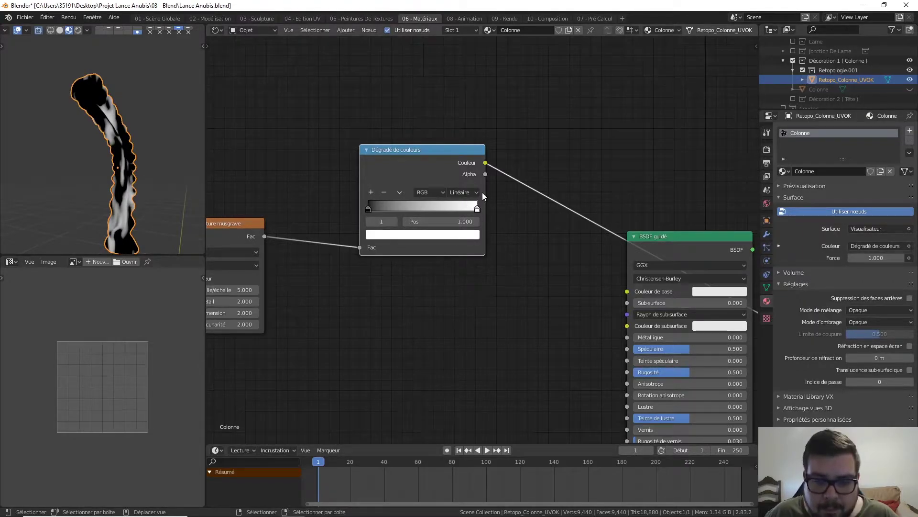
pyautogui.click(465, 238)
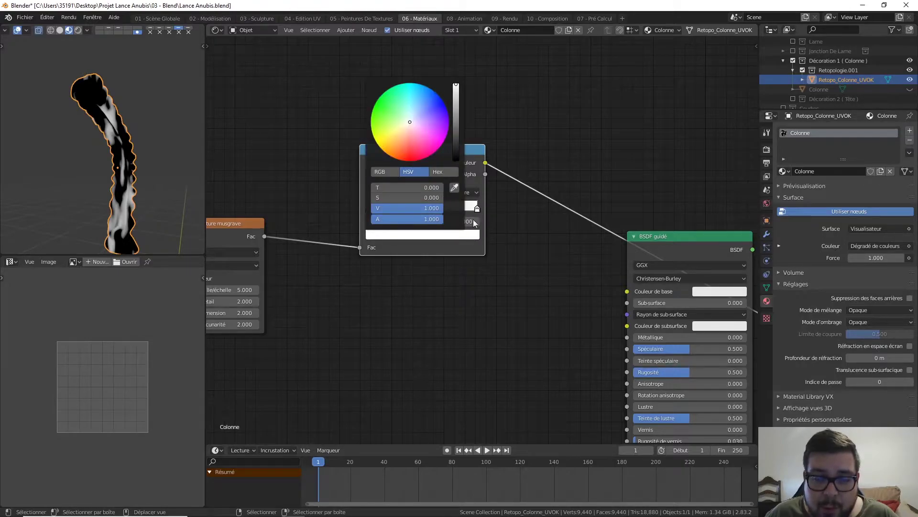
pyautogui.moveTo(410, 122); pyautogui.dragTo(406, 133)
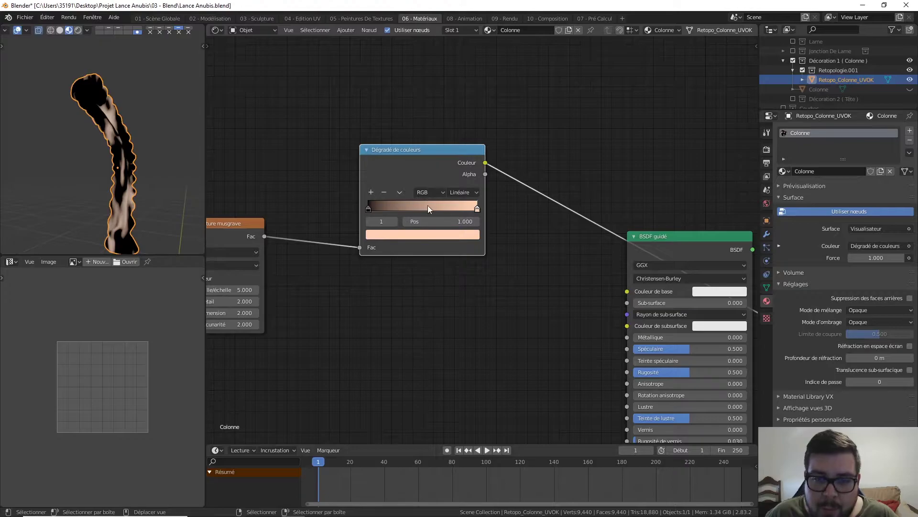
# Add a middle stop to the colour ramp and set its colour's brightness (V) to 0.5.
pyautogui.click(371, 193)
pyautogui.click(432, 236)
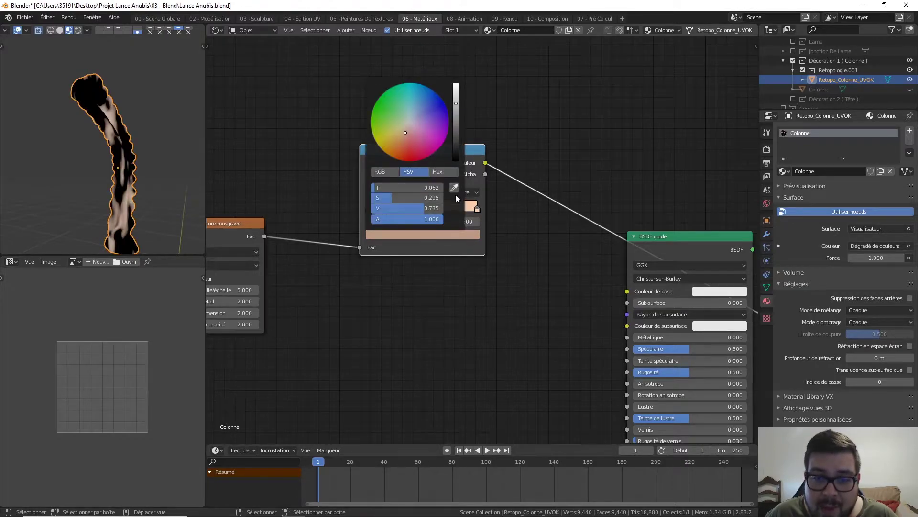
pyautogui.click(455, 188)
pyautogui.press('Escape')
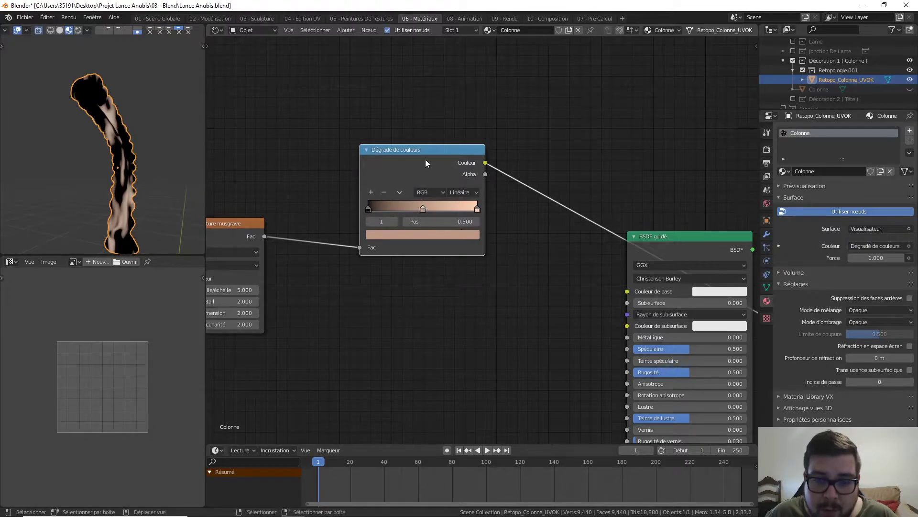
pyautogui.click(440, 234)
pyautogui.click(420, 207)
pyautogui.write('0.5')
pyautogui.press('Return')
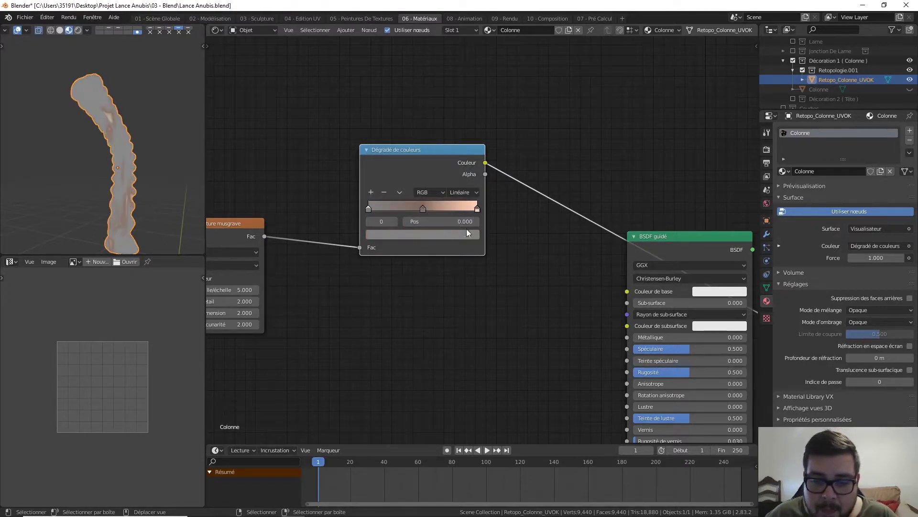
# Sample the peach end colour onto the ramp's first stop and set its brightness (V) to 0.15.
pyautogui.click(465, 230)
pyautogui.click(455, 188)
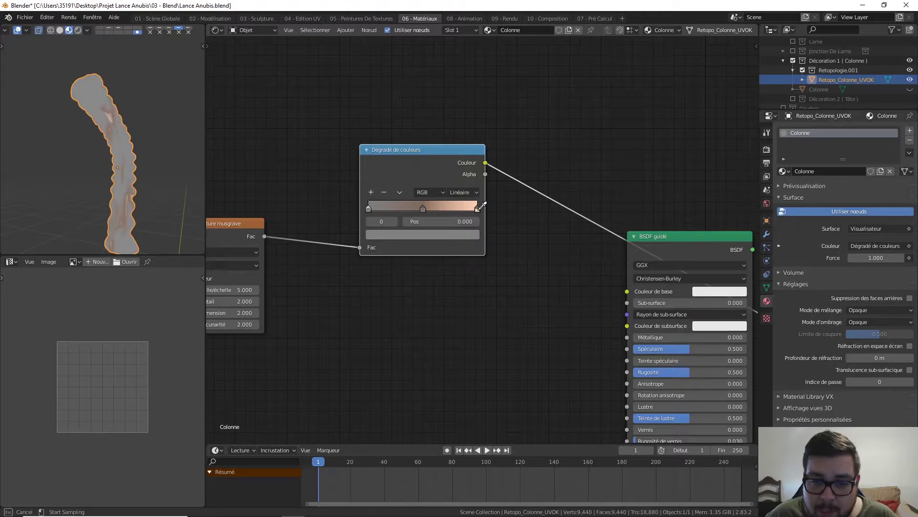
pyautogui.click(479, 206)
pyautogui.click(455, 237)
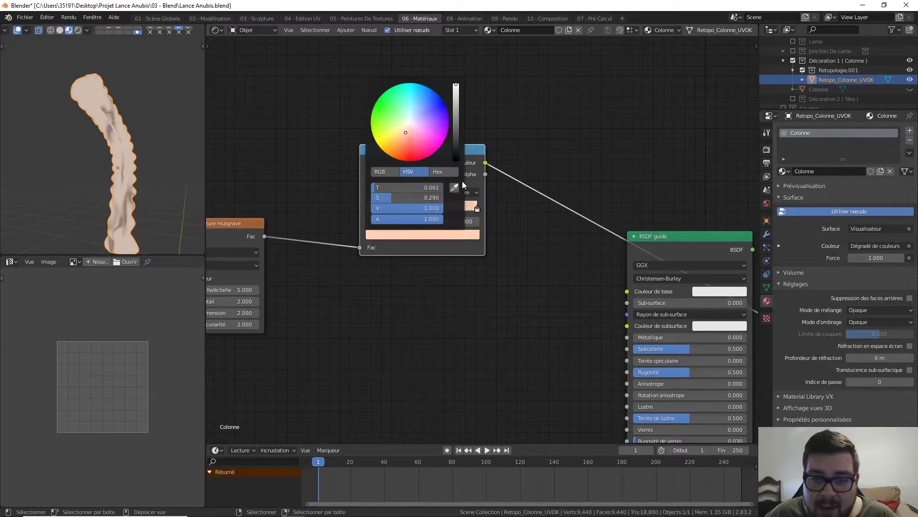
pyautogui.click(427, 208)
pyautogui.write('0.95')
pyautogui.press('BackSpace')
pyautogui.press('BackSpace')
pyautogui.press('BackSpace')
pyautogui.press('BackSpace')
pyautogui.write('0.15')
pyautogui.press('Return')
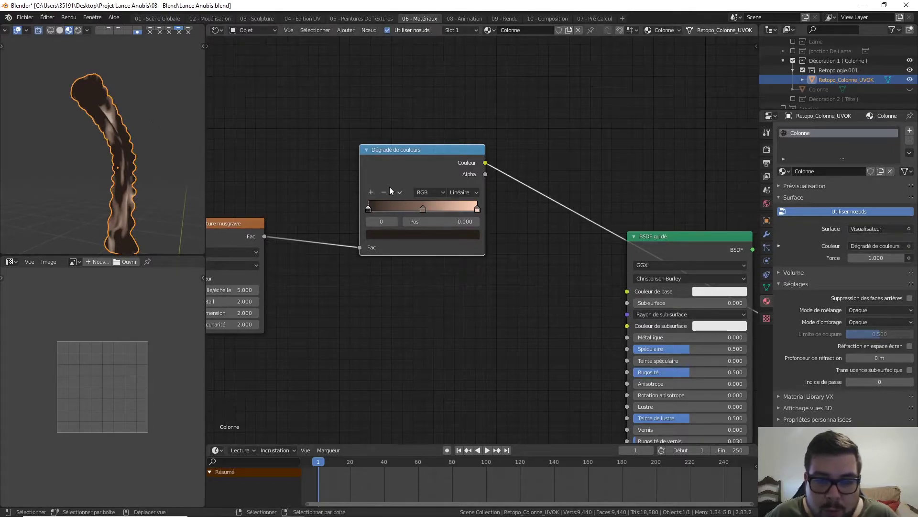
# Move the ramp's middle brown stop to position 0.132 and bring the peach end stop inward to just before the ramp's midpoint.
pyautogui.click(473, 209)
pyautogui.moveTo(457, 208); pyautogui.dragTo(478, 209)
pyautogui.moveTo(400, 213); pyautogui.dragTo(384, 212)
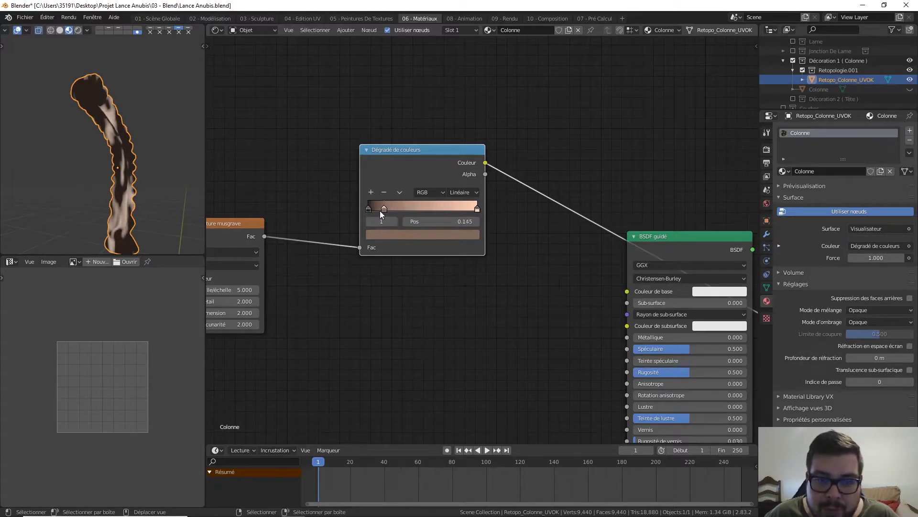
pyautogui.moveTo(477, 209); pyautogui.dragTo(382, 209)
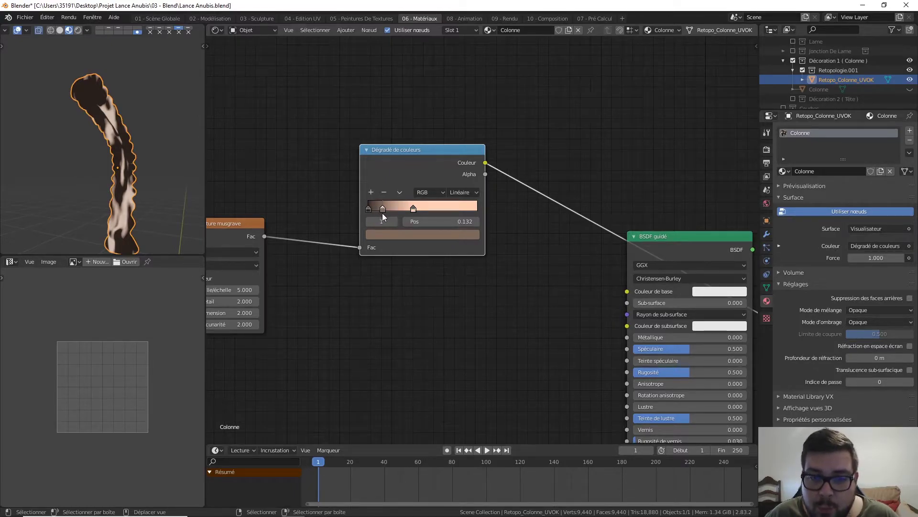
# Add texture coordinate and mapping nodes ahead of the Musgrave texture and feed the mapping from the Object coordinates.
pyautogui.moveTo(310, 170); pyautogui.dragTo(339, 164, button='middle')
pyautogui.moveTo(275, 271); pyautogui.dragTo(383, 243, button='middle')
pyautogui.scroll(2, 149, 171)
pyautogui.moveTo(148, 165)
pyautogui.mouseDown(button='middle')
pyautogui.moveTo(106, 168)
pyautogui.moveTo(153, 175)
pyautogui.moveTo(149, 155)
pyautogui.mouseUp(button='middle')
pyautogui.click(359, 184)
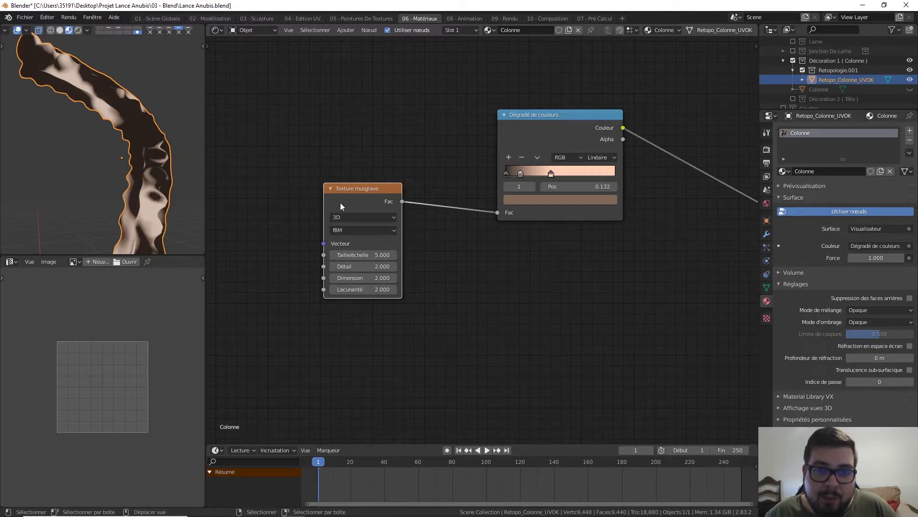
pyautogui.hotkey('ctrl', 't')
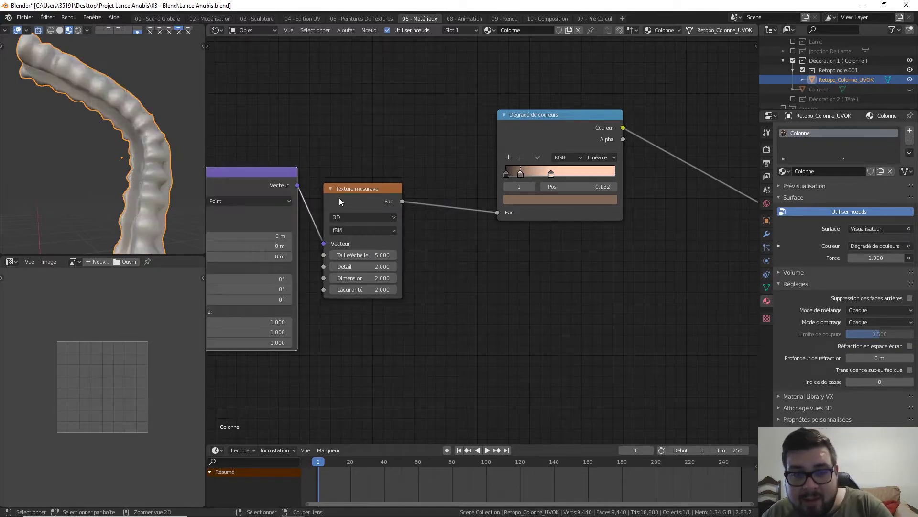
pyautogui.moveTo(341, 148); pyautogui.dragTo(475, 141, button='middle')
pyautogui.scroll(-2, 464, 149)
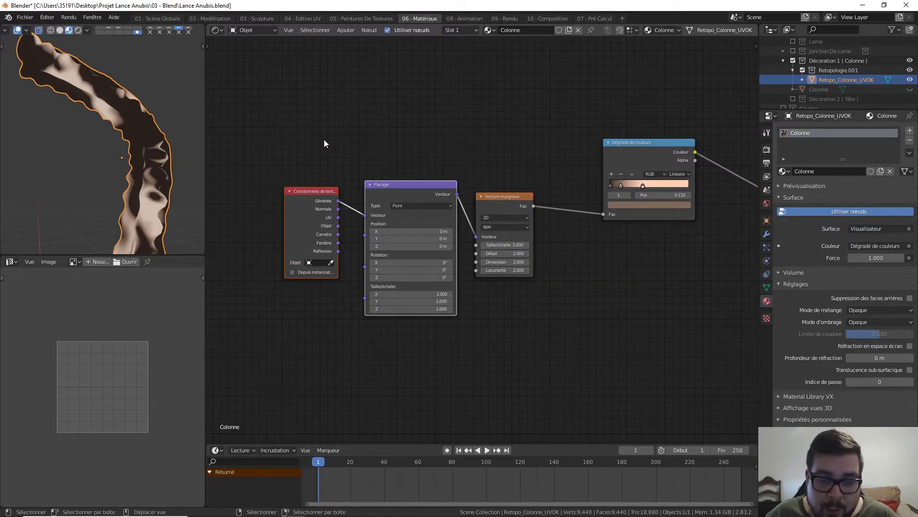
pyautogui.moveTo(337, 226); pyautogui.dragTo(365, 214)
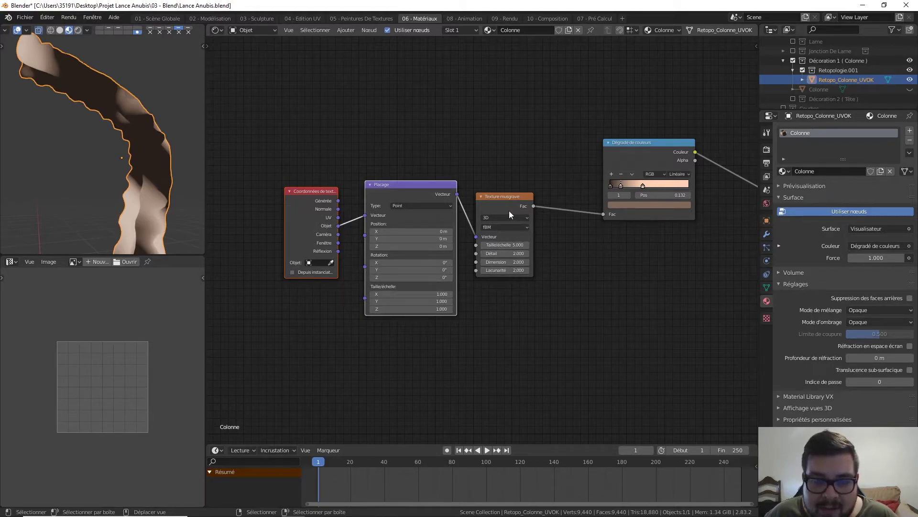
# Set the Musgrave texture's detail to 16 and its dimension to 0.15.
pyautogui.moveTo(556, 230); pyautogui.dragTo(523, 242, button='middle')
pyautogui.scroll(-2, 122, 126)
pyautogui.moveTo(141, 144)
pyautogui.mouseDown(button='middle')
pyautogui.moveTo(173, 147)
pyautogui.moveTo(135, 161)
pyautogui.moveTo(97, 119)
pyautogui.mouseUp(button='middle')
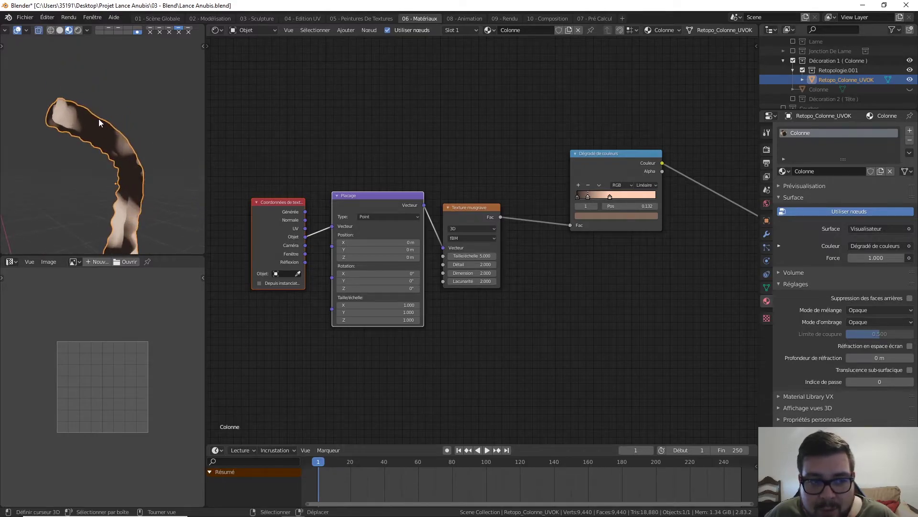
pyautogui.moveTo(468, 268); pyautogui.dragTo(507, 268)
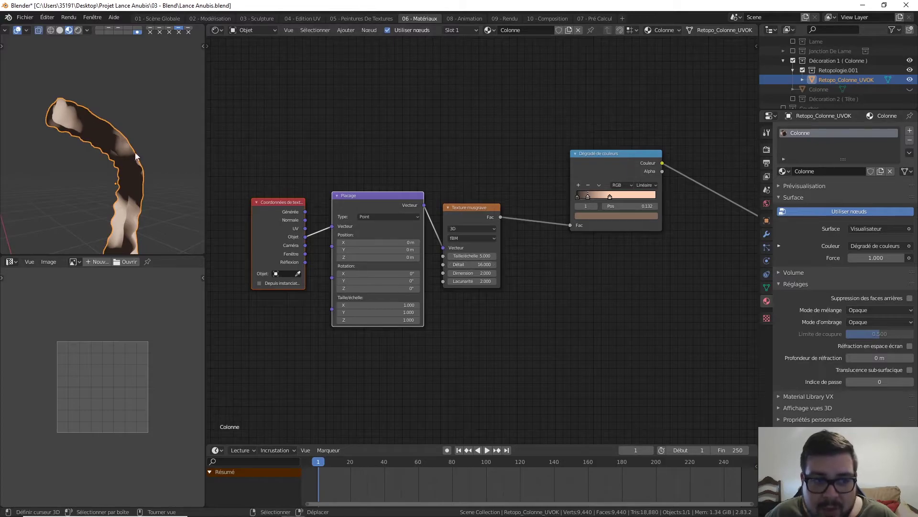
pyautogui.doubleClick(471, 273)
pyautogui.write('0.15')
pyautogui.press('Return')
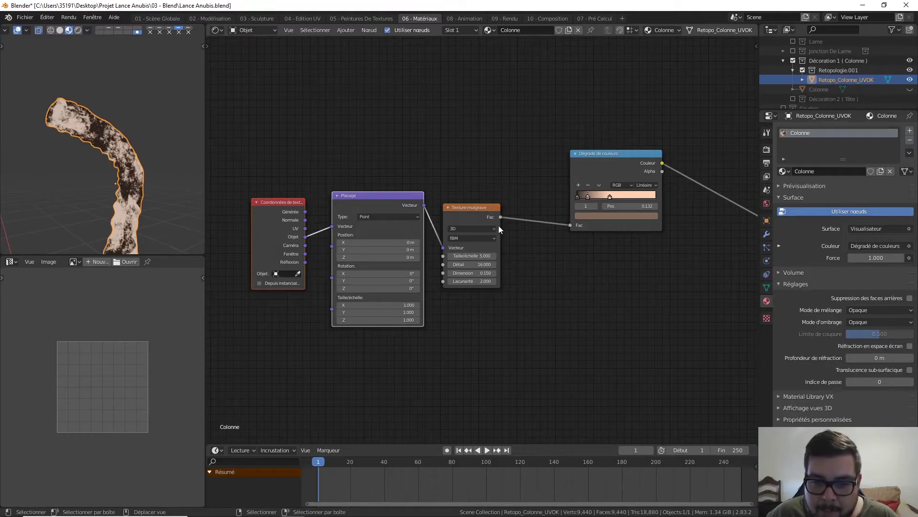
# Raise the Musgrave texture's scale to 88.4.
pyautogui.click(473, 256)
pyautogui.write('8')
pyautogui.press('Return')
pyautogui.moveTo(472, 256); pyautogui.dragTo(596, 256)
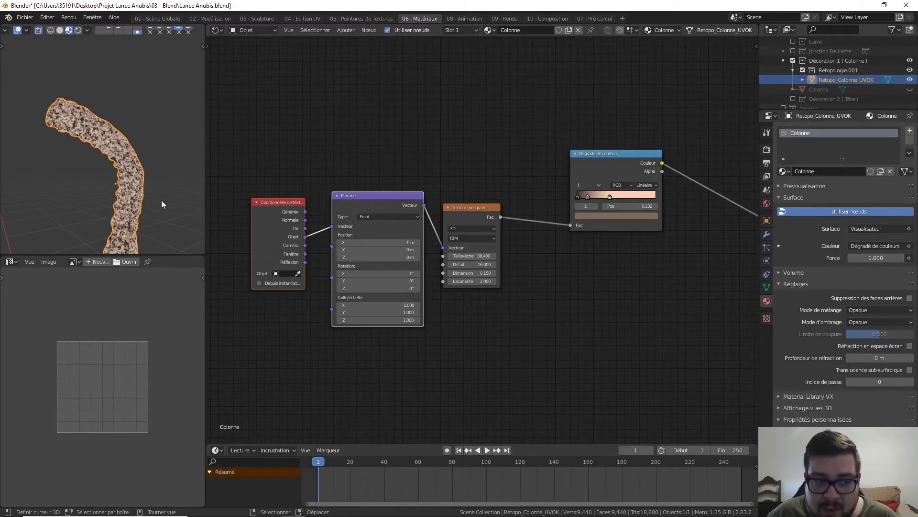
# Lighten the ramp's two darker brown stops and shift the peach stop at position 0.414 to a pale yellow.
pyautogui.moveTo(113, 190); pyautogui.dragTo(1, 201, button='middle')
pyautogui.scroll(3, 127, 227)
pyautogui.moveTo(125, 226); pyautogui.dragTo(127, 160, button='middle')
pyautogui.moveTo(193, 139); pyautogui.dragTo(144, 151, button='middle')
pyautogui.scroll(-3, 144, 139)
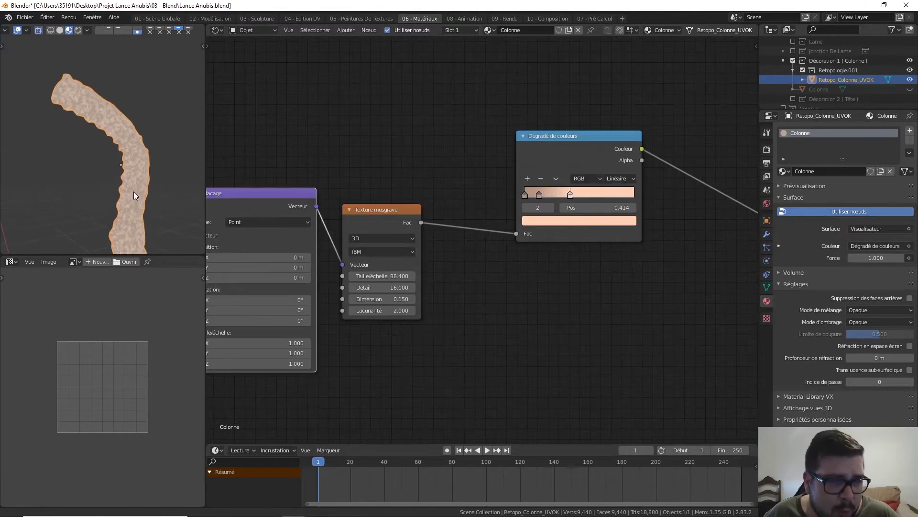
pyautogui.moveTo(134, 191); pyautogui.dragTo(108, 188, button='middle')
pyautogui.scroll(4, 119, 186)
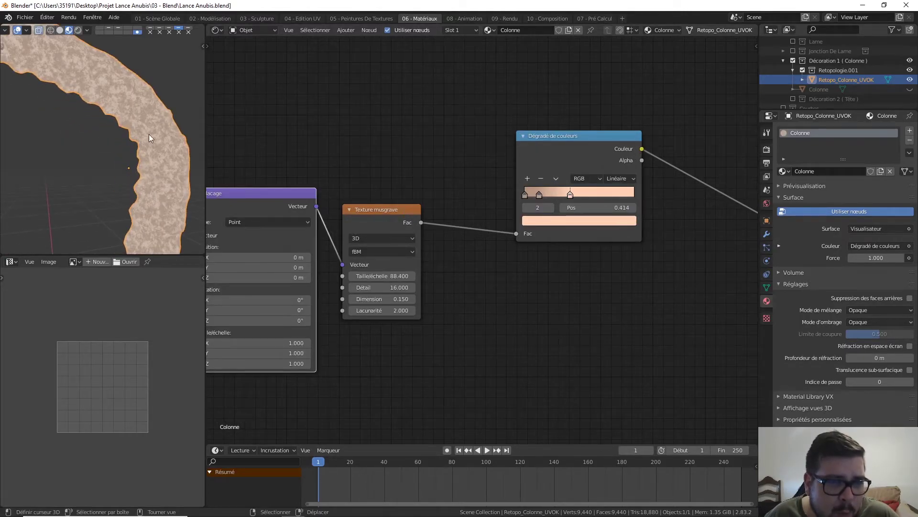
pyautogui.click(595, 223)
pyautogui.moveTo(561, 121); pyautogui.dragTo(559, 112)
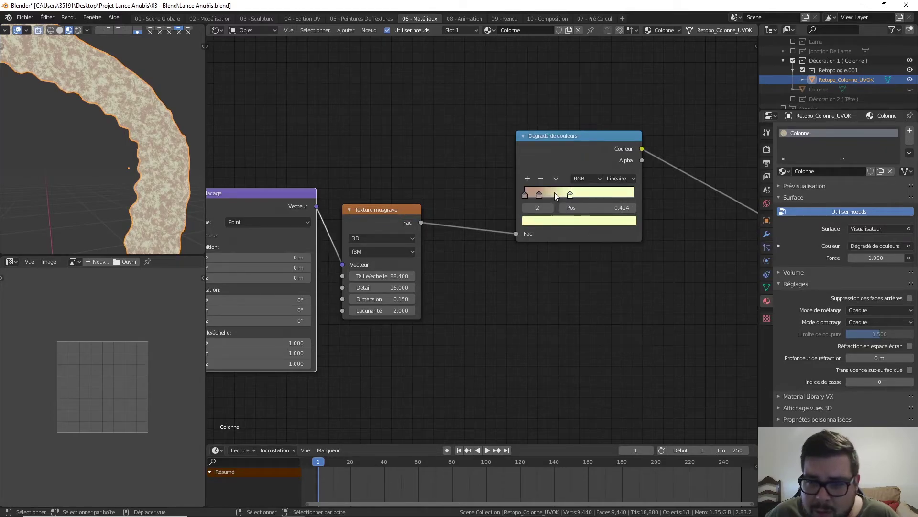
# Shift the ramp's 0.132 stop to a khaki yellow and its first stop to a greyish green, about hue 0.224 and saturation 0.223.
pyautogui.click(539, 194)
pyautogui.click(574, 221)
pyautogui.moveTo(558, 118); pyautogui.dragTo(555, 113)
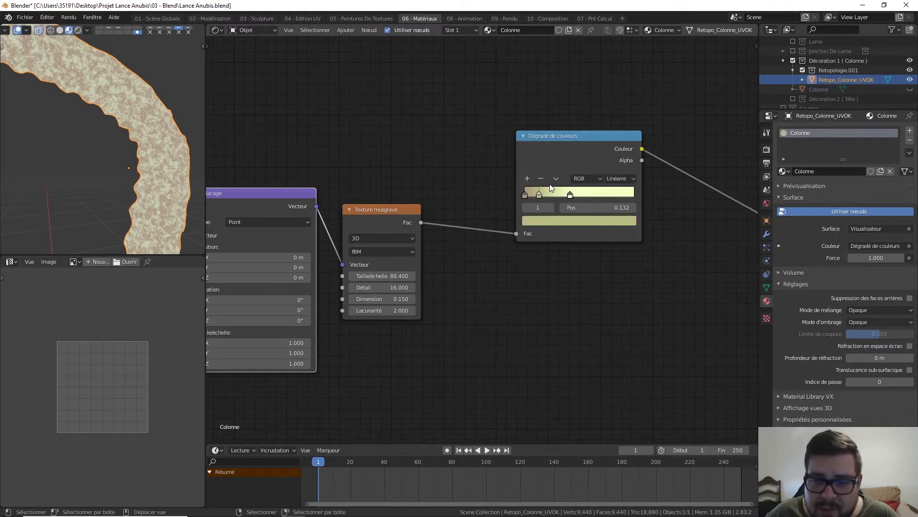
pyautogui.click(525, 195)
pyautogui.click(560, 220)
pyautogui.moveTo(554, 119); pyautogui.dragTo(558, 110)
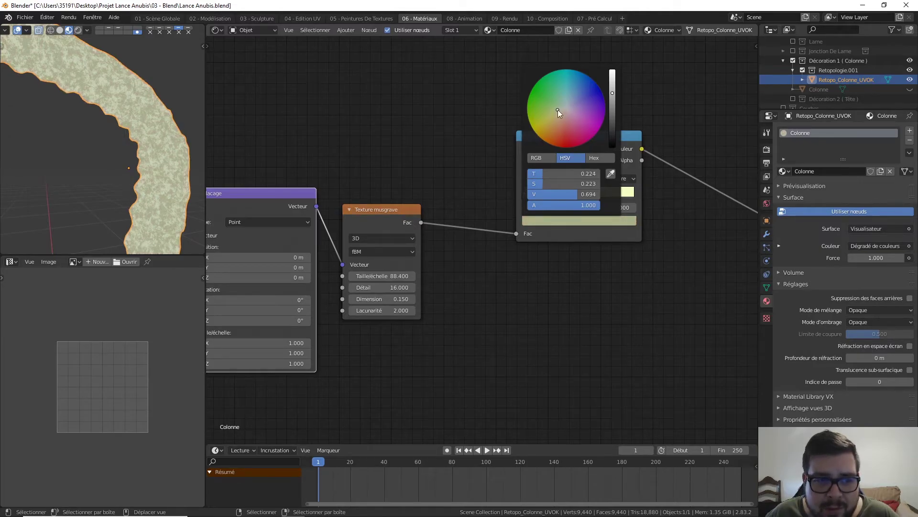
pyautogui.moveTo(194, 168); pyautogui.dragTo(102, 157, button='middle')
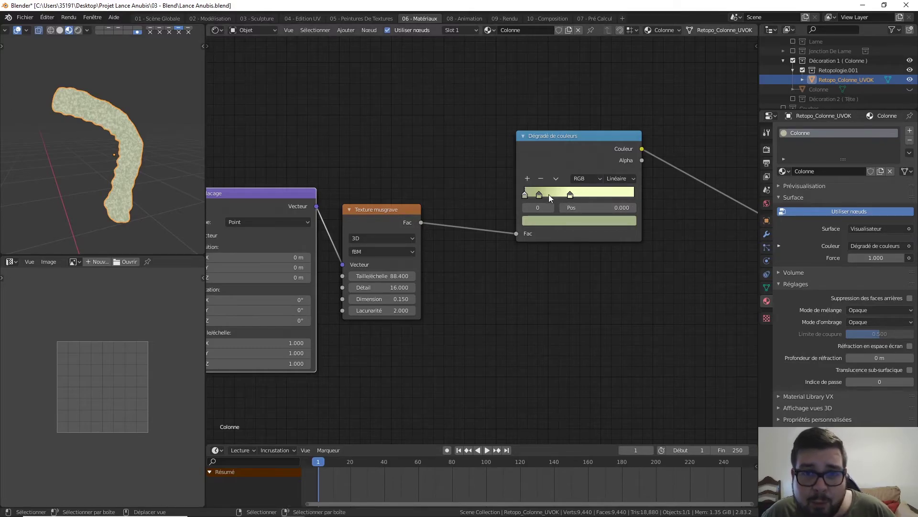
# Preview the Musgrave texture's raw output on the column.
pyautogui.scroll(-2, 622, 249)
pyautogui.moveTo(540, 143); pyautogui.dragTo(486, 93, button='middle')
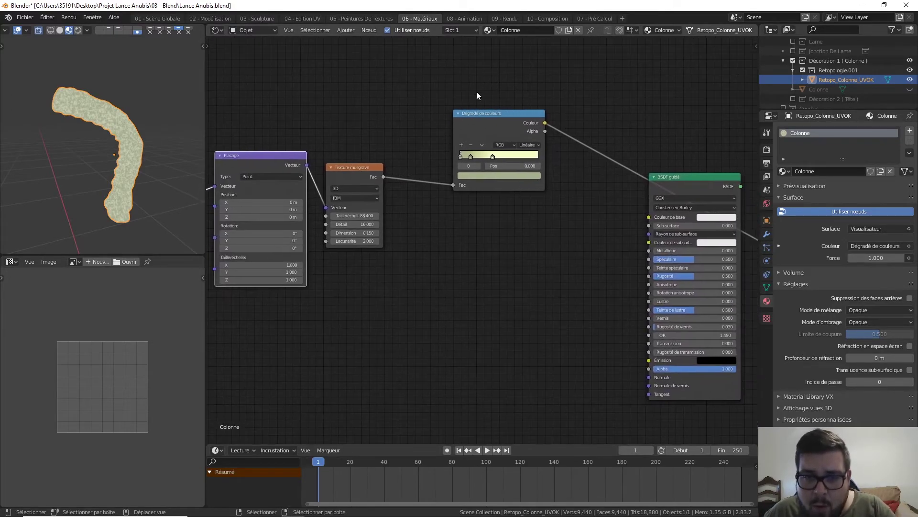
pyautogui.moveTo(434, 229); pyautogui.dragTo(428, 180, button='middle')
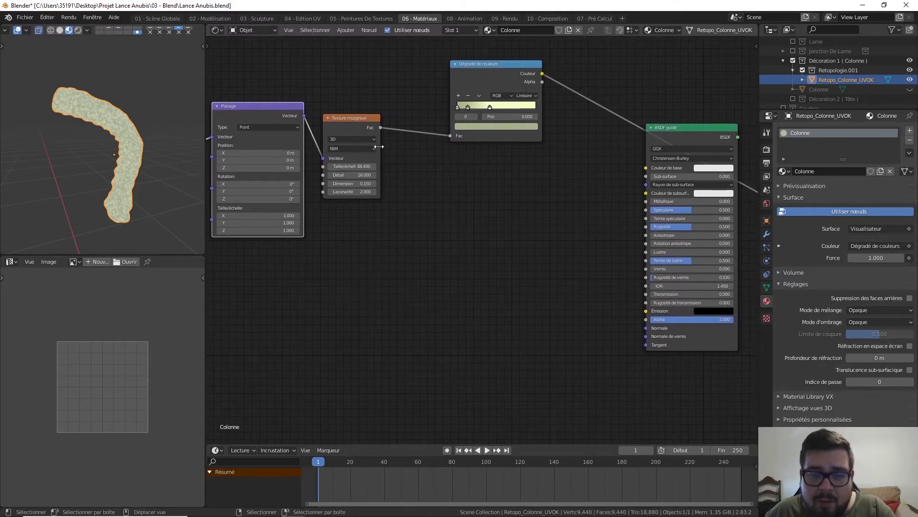
pyautogui.keyDown('ctrl'); pyautogui.keyDown('shift'); pyautogui.click(360, 118); pyautogui.keyUp('shift'); pyautogui.keyUp('ctrl')
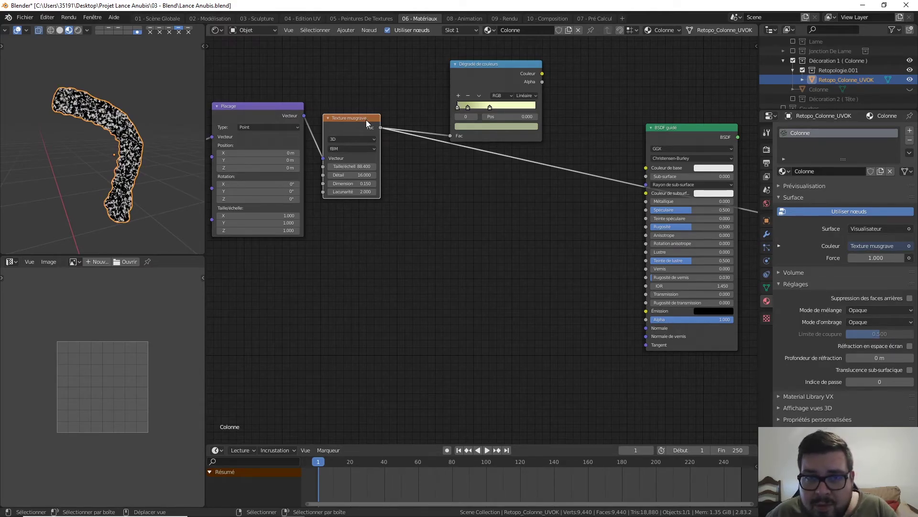
pyautogui.moveTo(380, 127); pyautogui.dragTo(381, 108)
# Add a Bump node, feed its height from the Musgrave output and connect its normal to the Principled BSDF's normal.
pyautogui.hotkey('shift', 'a')
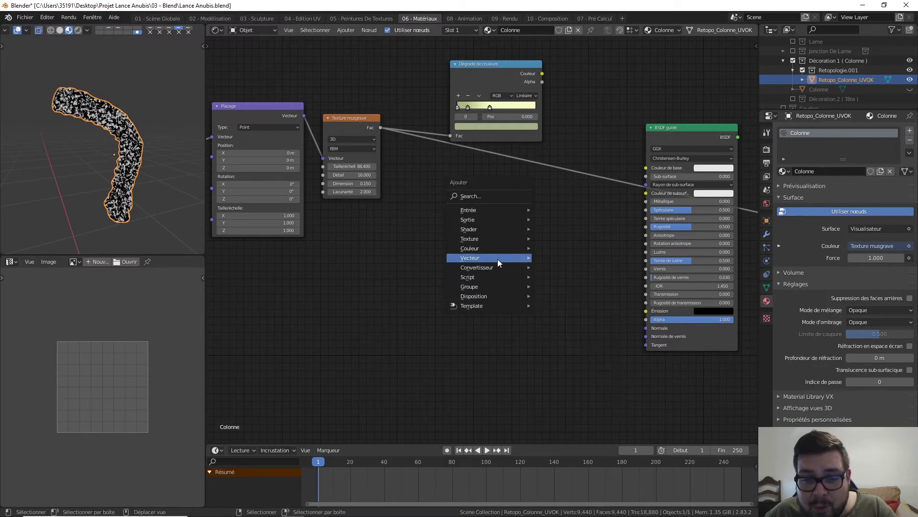
pyautogui.click(560, 258)
pyautogui.click(532, 260)
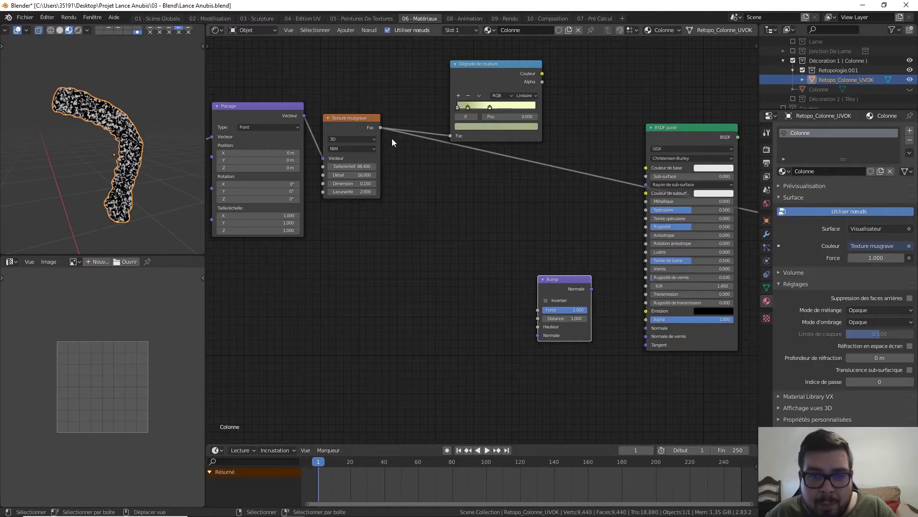
pyautogui.moveTo(381, 127); pyautogui.dragTo(537, 327)
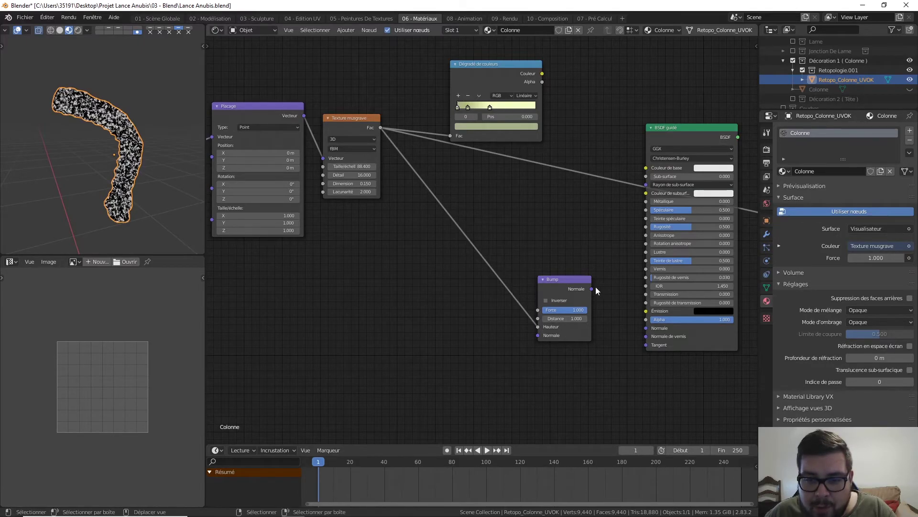
pyautogui.moveTo(592, 288); pyautogui.dragTo(645, 327)
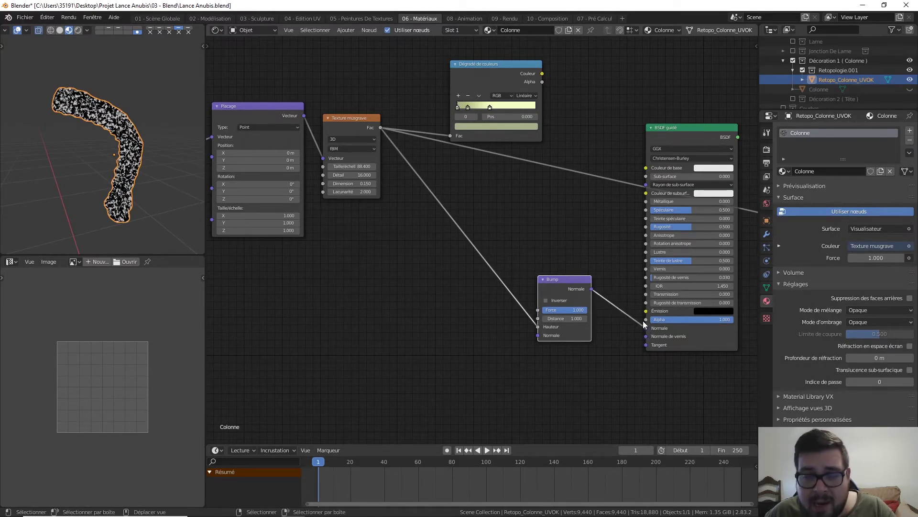
# Route the Principled BSDF back to the material output and connect the colour ramp to its base colour.
pyautogui.keyDown('ctrl'); pyautogui.keyDown('shift'); pyautogui.click(696, 132); pyautogui.keyUp('shift'); pyautogui.keyUp('ctrl')
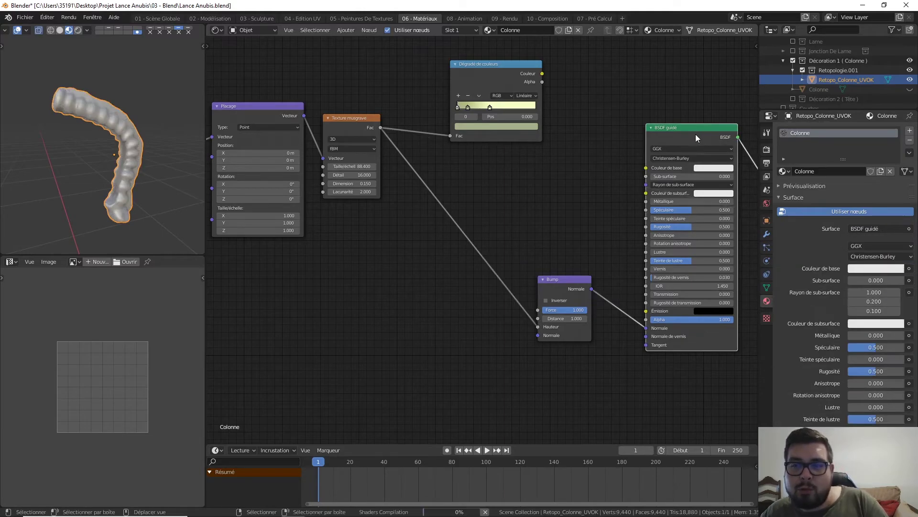
pyautogui.scroll(5, 135, 162)
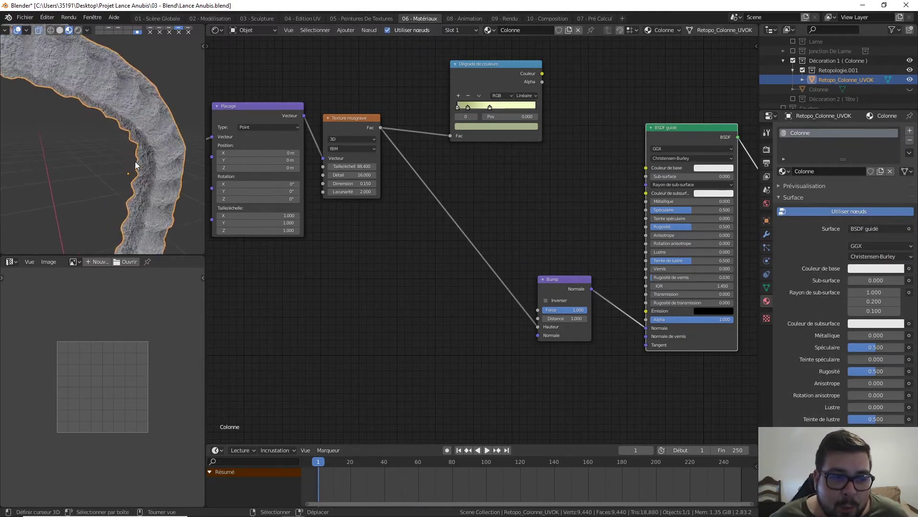
pyautogui.scroll(1, 135, 162)
pyautogui.moveTo(145, 160); pyautogui.dragTo(94, 161, button='middle')
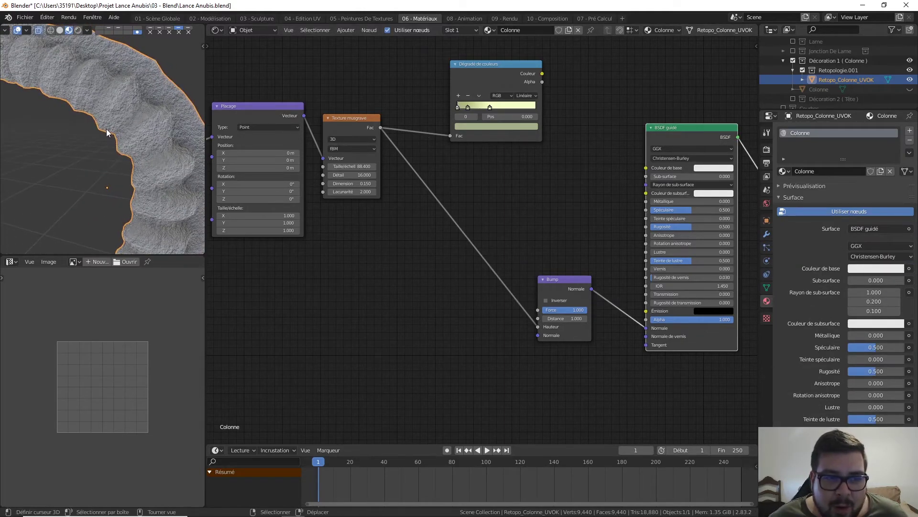
pyautogui.moveTo(108, 129); pyautogui.dragTo(118, 142, button='middle')
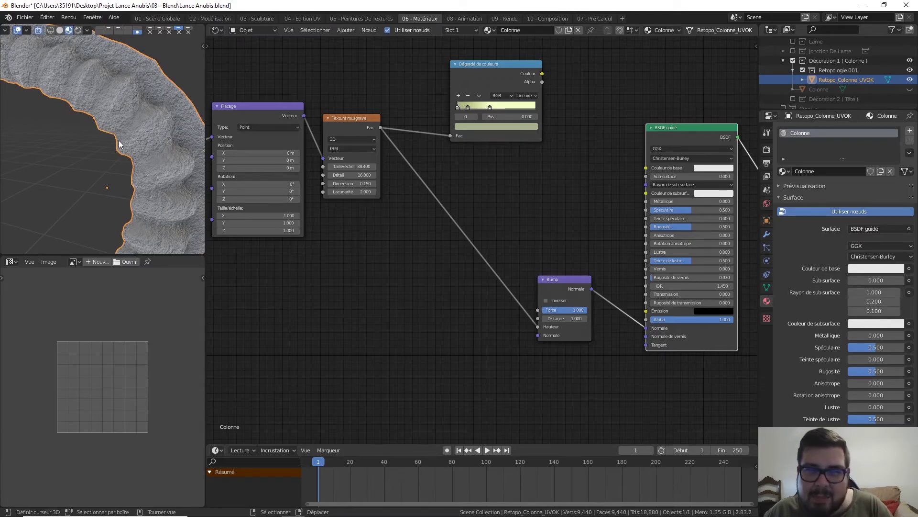
pyautogui.moveTo(529, 266); pyautogui.dragTo(494, 244, button='middle')
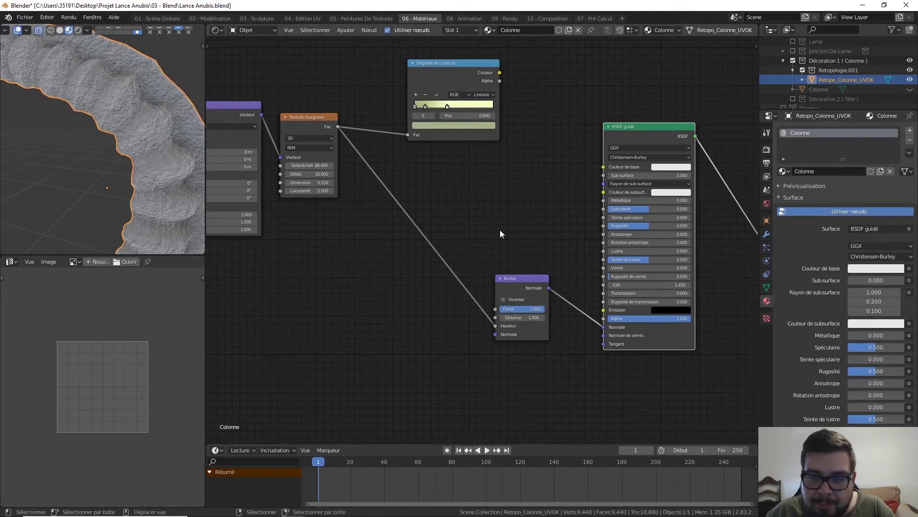
pyautogui.moveTo(501, 72); pyautogui.dragTo(606, 163)
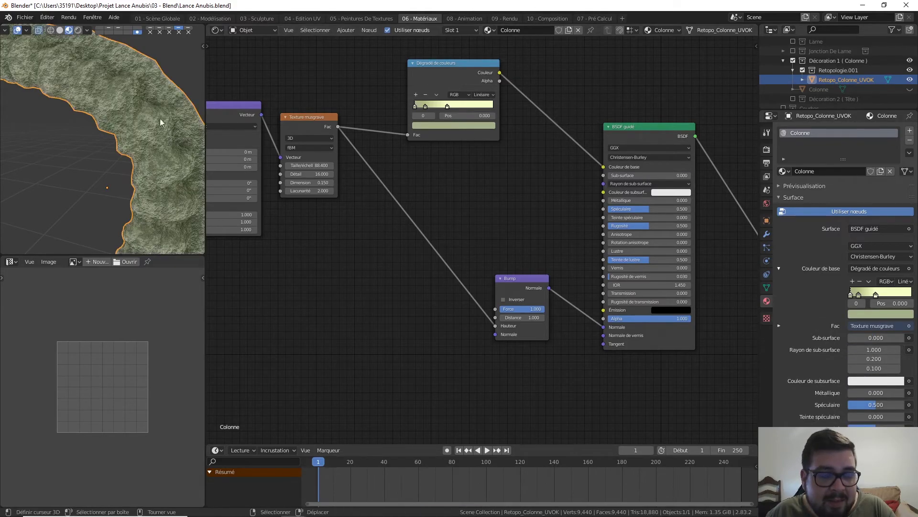
# Set the Bump node's distance to 0.1 and its strength to 0.35.
pyautogui.scroll(-4, 136, 127)
pyautogui.moveTo(131, 148); pyautogui.dragTo(40, 200, button='middle')
pyautogui.scroll(4, 96, 196)
pyautogui.keyDown('shift'); pyautogui.moveTo(110, 138); pyautogui.dragTo(111, 193, button='middle'); pyautogui.keyUp('shift')
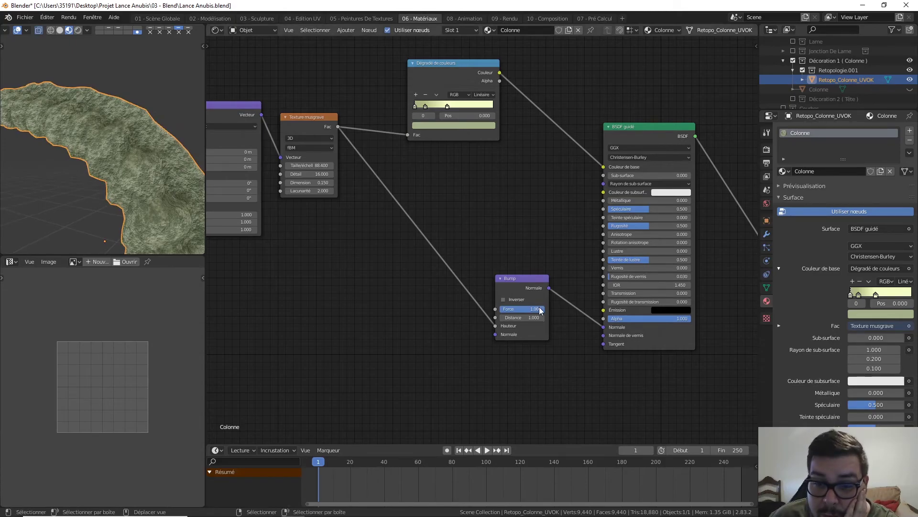
pyautogui.click(522, 317)
pyautogui.write('0.1')
pyautogui.press('Return')
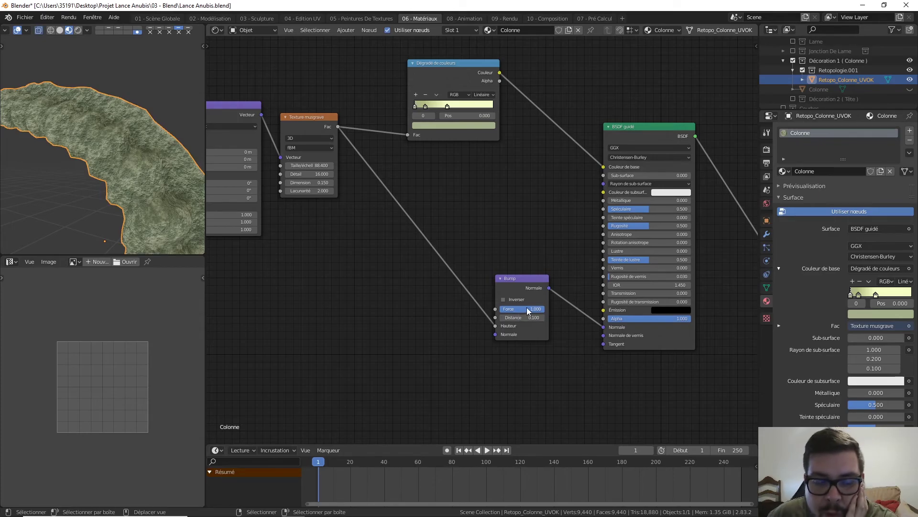
pyautogui.write('0.35')
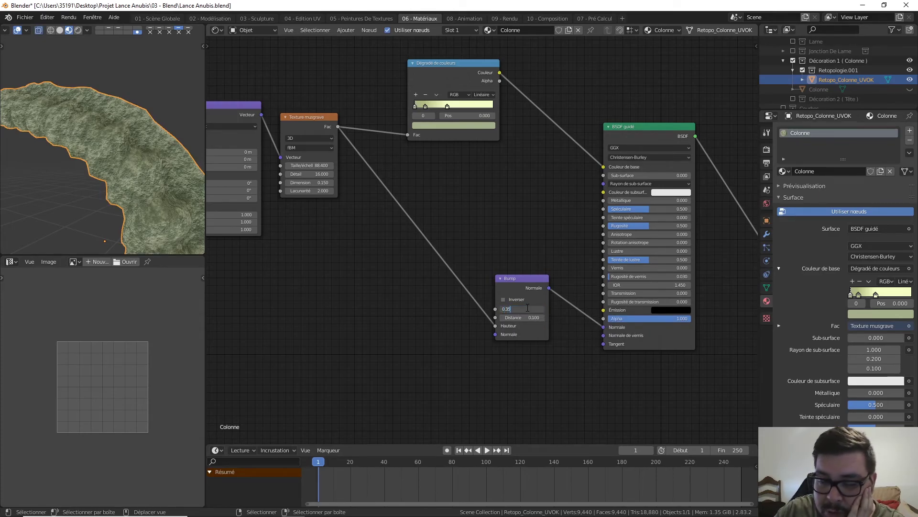
pyautogui.press('Return')
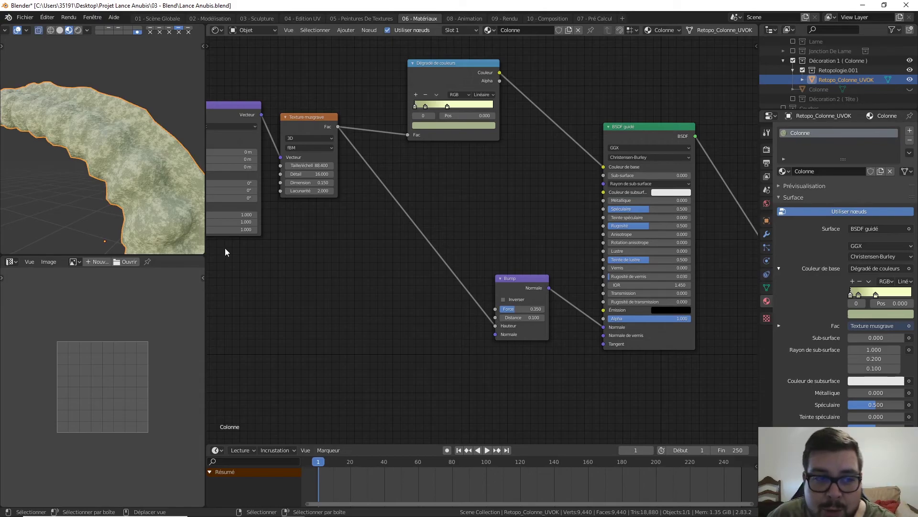
# Check the bumped column surface from several angles and move the Bump node closer to the Musgrave texture node.
pyautogui.moveTo(191, 191); pyautogui.dragTo(44, 176, button='middle')
pyautogui.moveTo(84, 152); pyautogui.dragTo(116, 94, button='middle')
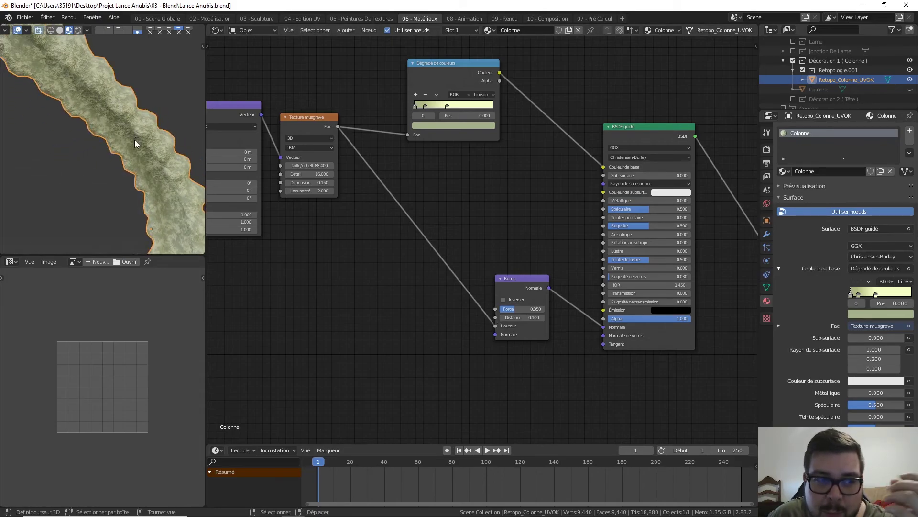
pyautogui.moveTo(135, 143); pyautogui.dragTo(123, 174, button='middle')
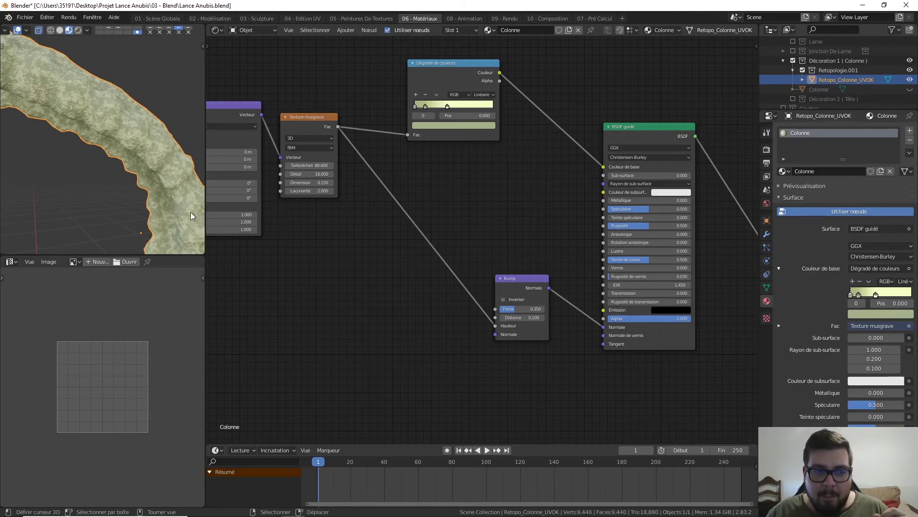
pyautogui.moveTo(173, 169); pyautogui.dragTo(169, 167, button='middle')
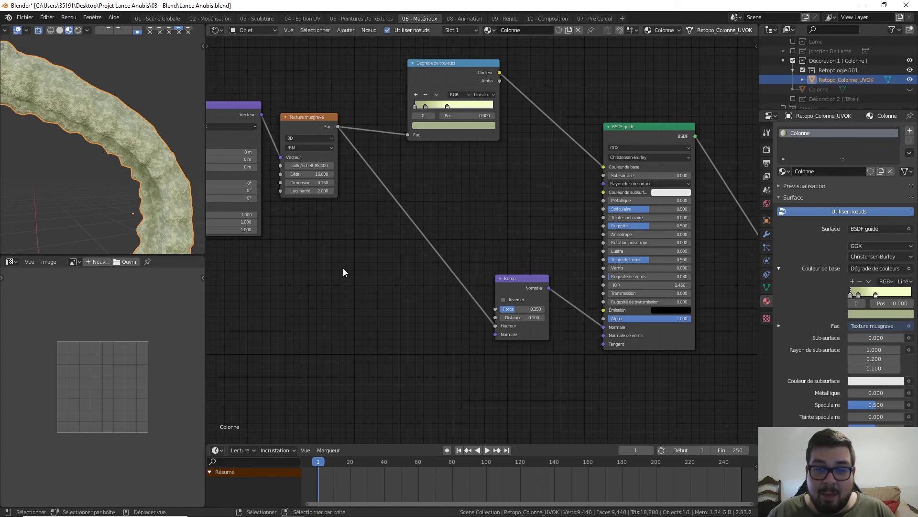
pyautogui.moveTo(520, 280); pyautogui.dragTo(486, 241)
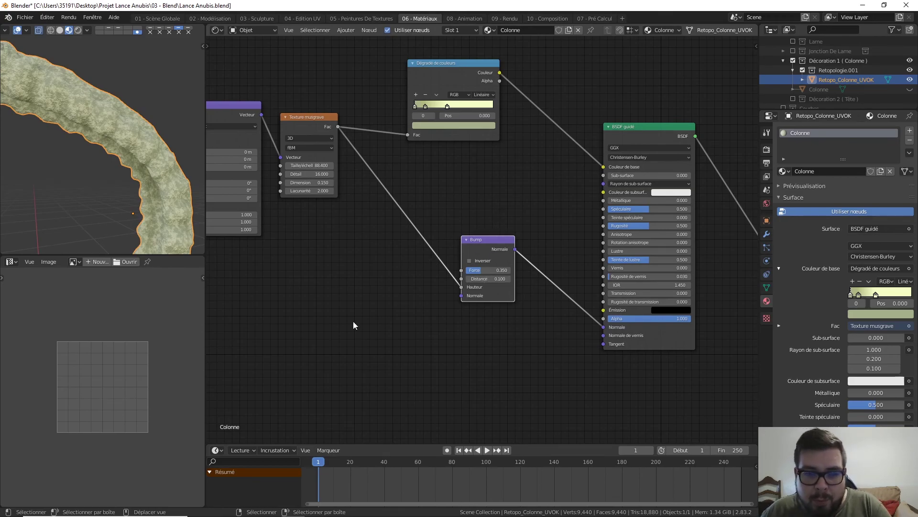
pyautogui.moveTo(362, 320); pyautogui.dragTo(426, 285, button='middle')
pyautogui.scroll(-3, 428, 285)
pyautogui.moveTo(377, 233); pyautogui.dragTo(439, 277, button='middle')
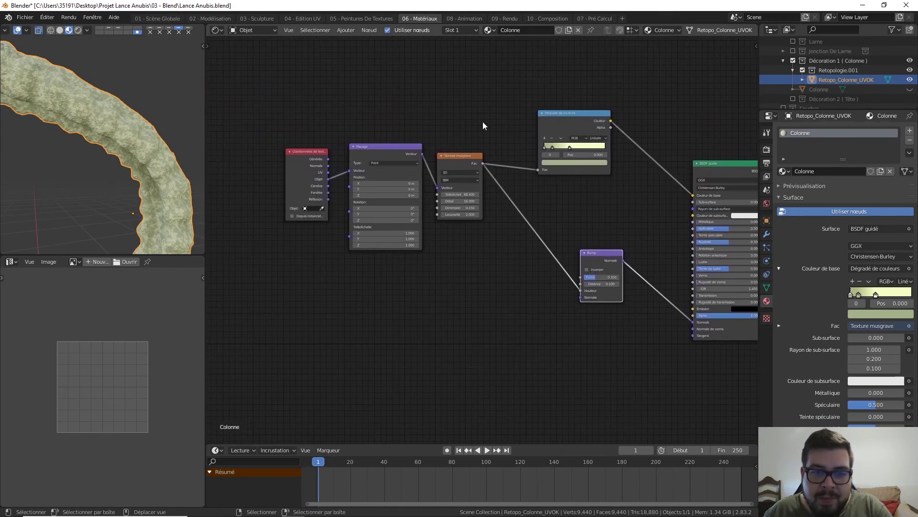